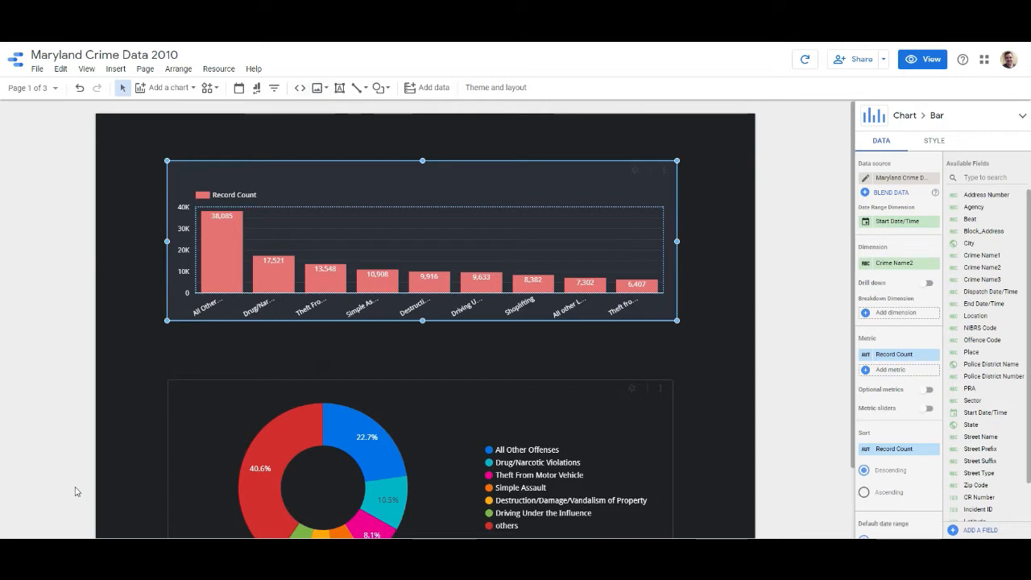
# - Place the crime scene tape image in the page's upper-left area and move the bar chart below it, aligned with its left edge
pyautogui.moveTo(61, 395); pyautogui.dragTo(257, 181)
pyautogui.moveTo(398, 256); pyautogui.dragTo(352, 301)
pyautogui.moveTo(361, 223); pyautogui.dragTo(361, 223)
pyautogui.moveTo(289, 154); pyautogui.dragTo(288, 161)
pyautogui.click(406, 163)
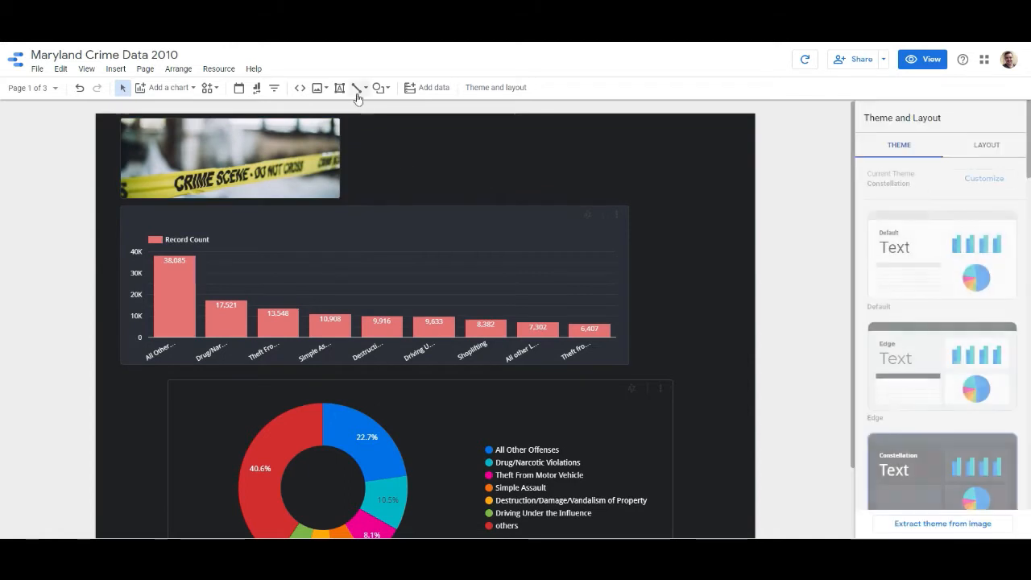
# - Add a text box beside the crime scene image reading "Crime data for Maryland"
pyautogui.click(339, 87)
pyautogui.moveTo(355, 125)
pyautogui.mouseDown()
pyautogui.moveTo(565, 143)
pyautogui.moveTo(605, 158)
pyautogui.mouseUp()
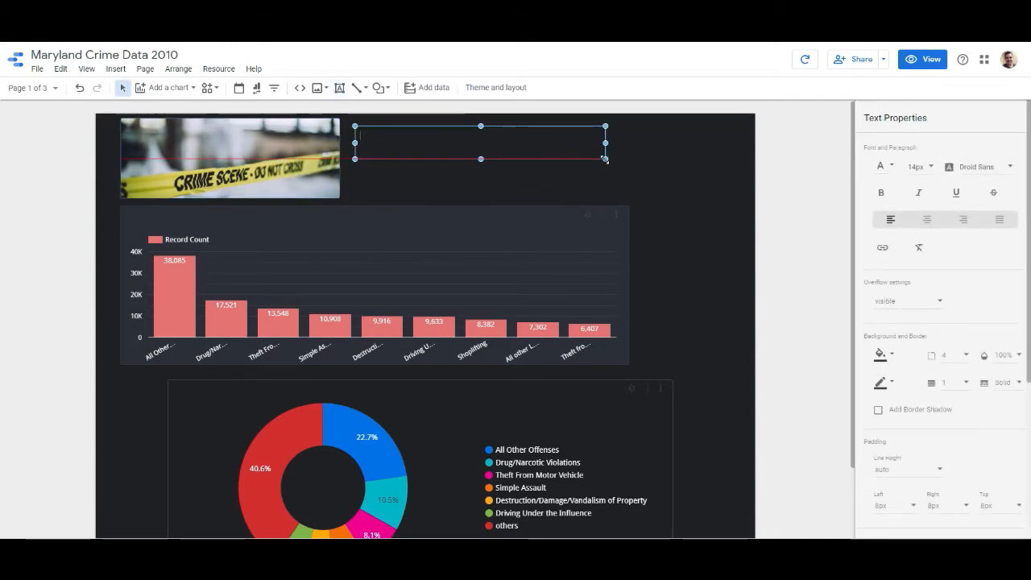
pyautogui.write('Crime data for Maryland')
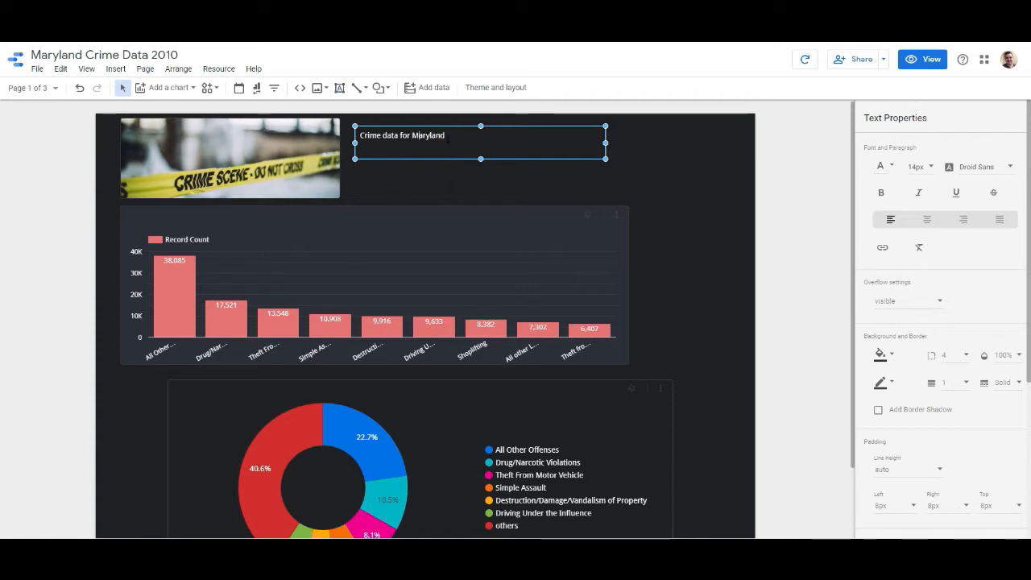
# - Set the "Crime data for Maryland" text to 28px and centre it in its box
pyautogui.moveTo(447, 138); pyautogui.dragTo(362, 137)
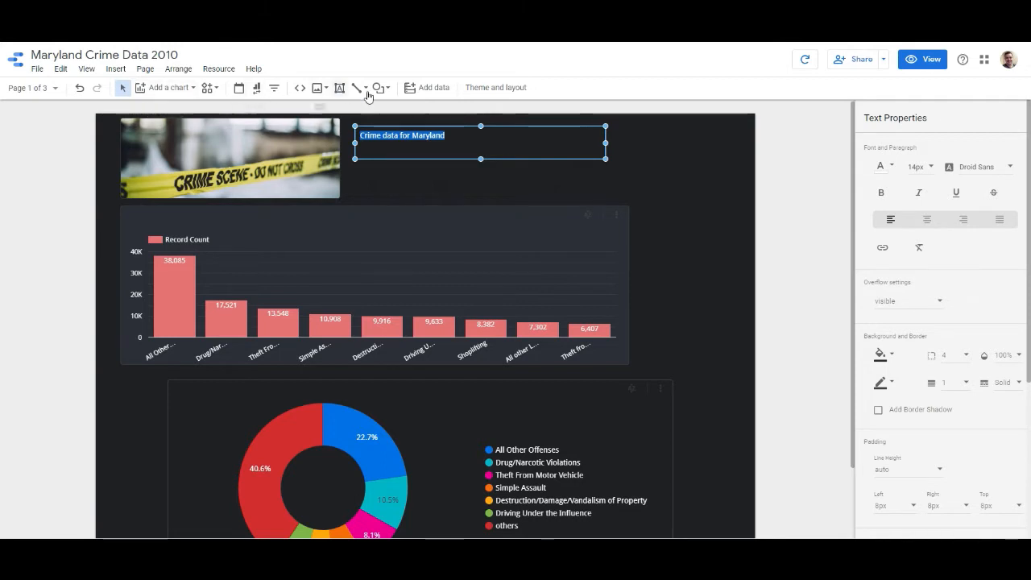
pyautogui.click(918, 167)
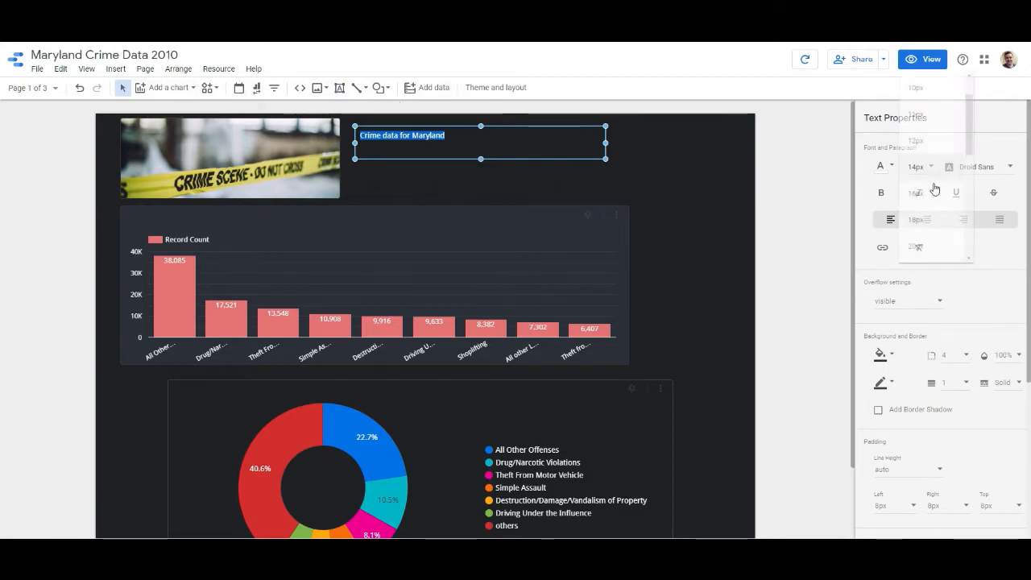
pyautogui.scroll(-1, 931, 234)
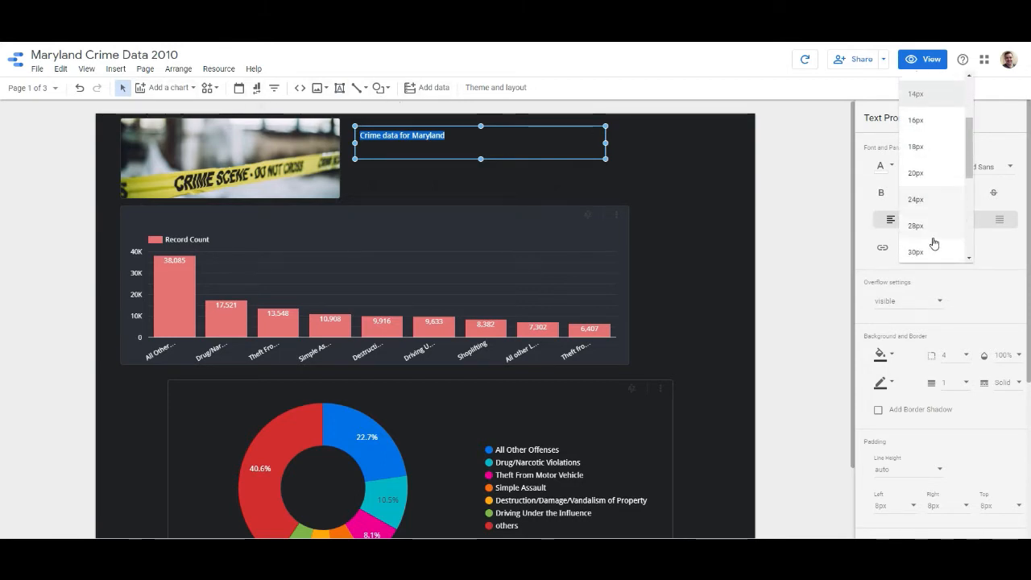
pyautogui.click(926, 233)
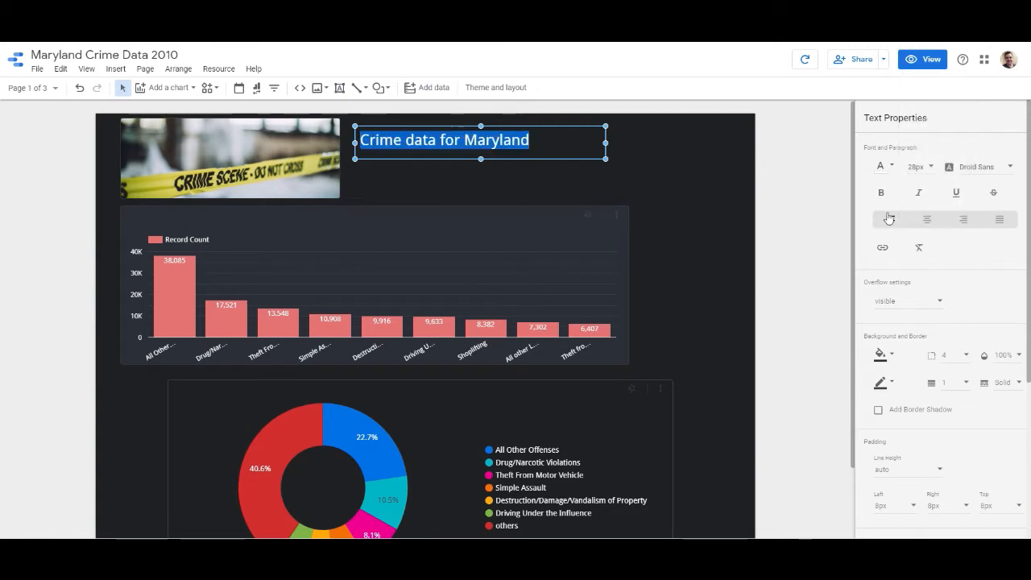
pyautogui.click(1006, 169)
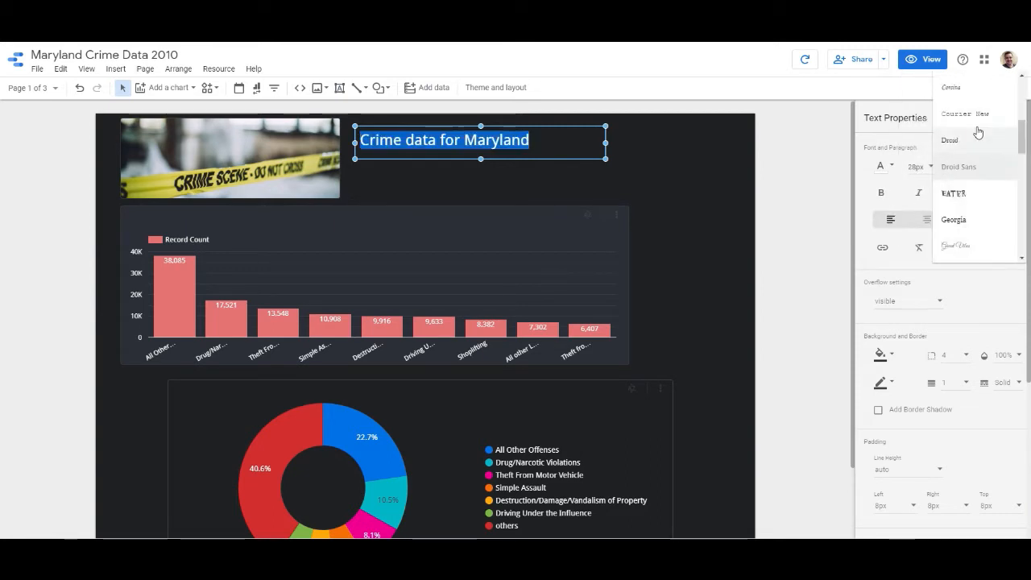
pyautogui.click(919, 145)
pyautogui.click(926, 219)
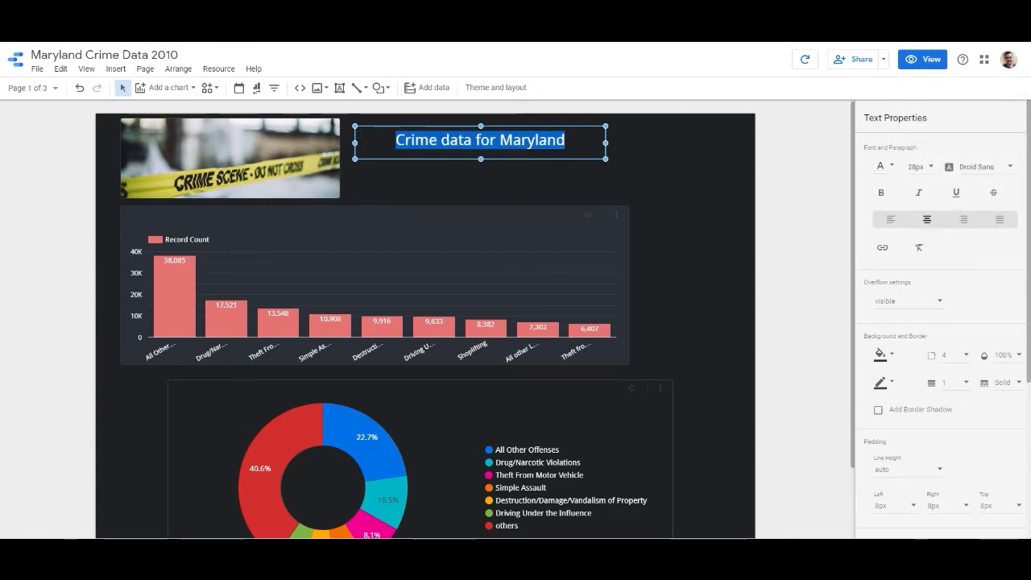
pyautogui.click(633, 184)
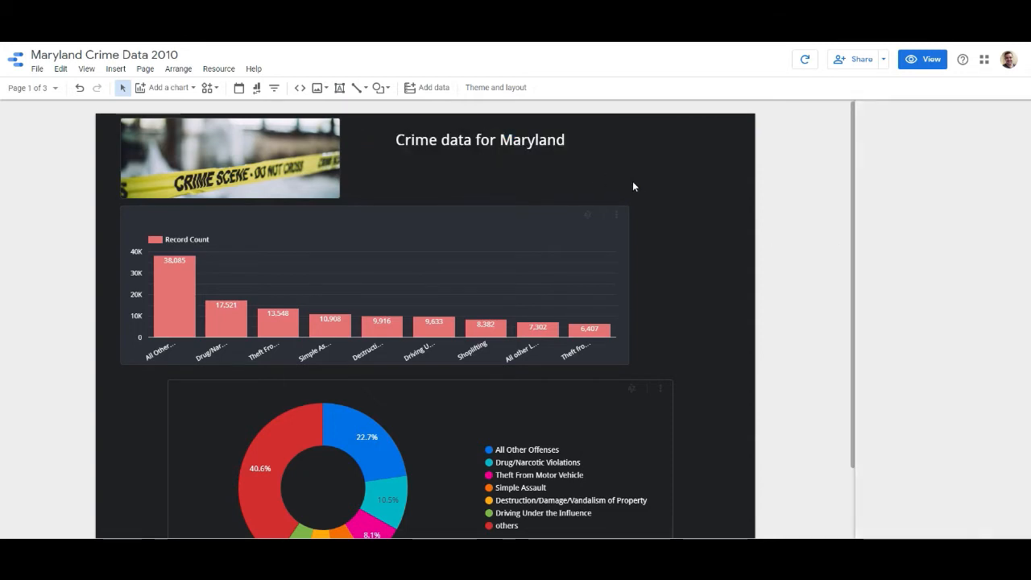
# - Give the "Crime data for Maryland" text box an orange background and open the report theme settings from its colour palette
pyautogui.click(506, 138)
pyautogui.scroll(-2, 934, 306)
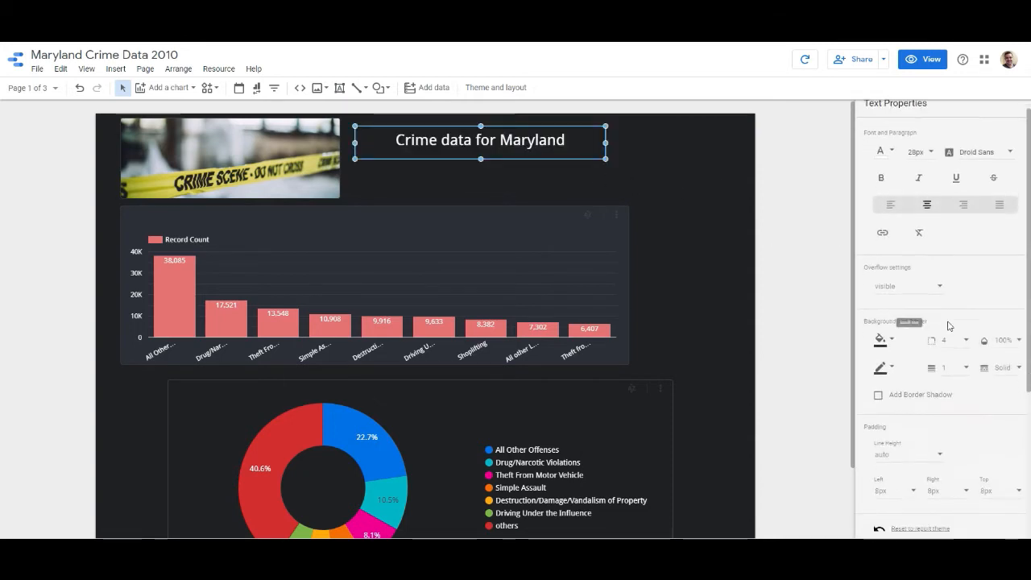
pyautogui.click(886, 301)
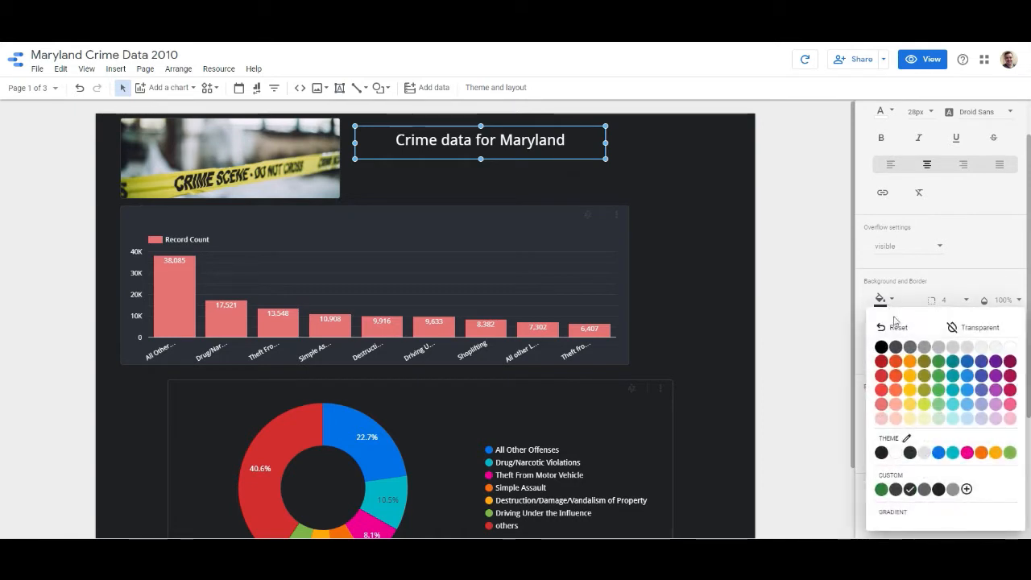
pyautogui.click(909, 360)
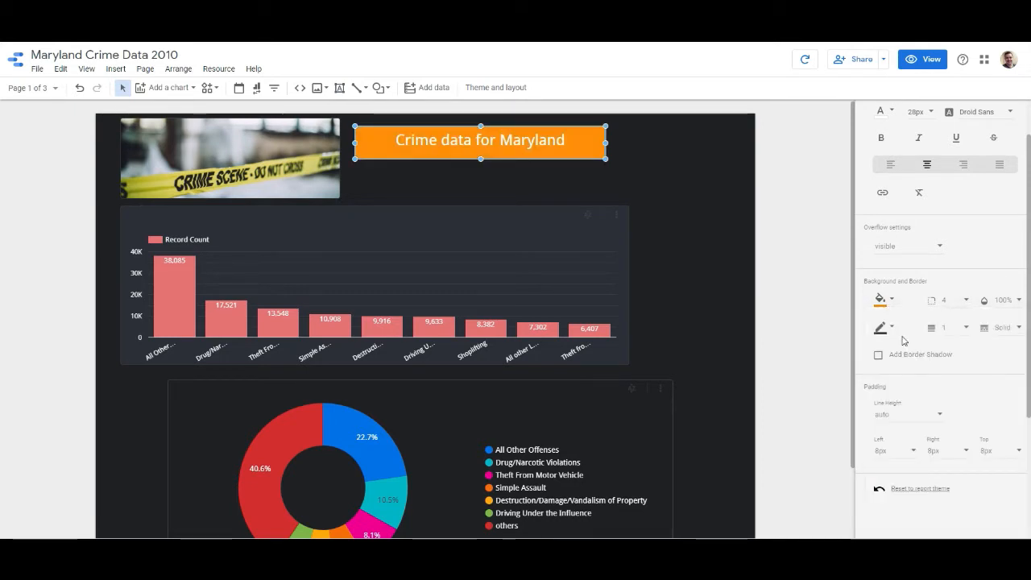
pyautogui.click(890, 301)
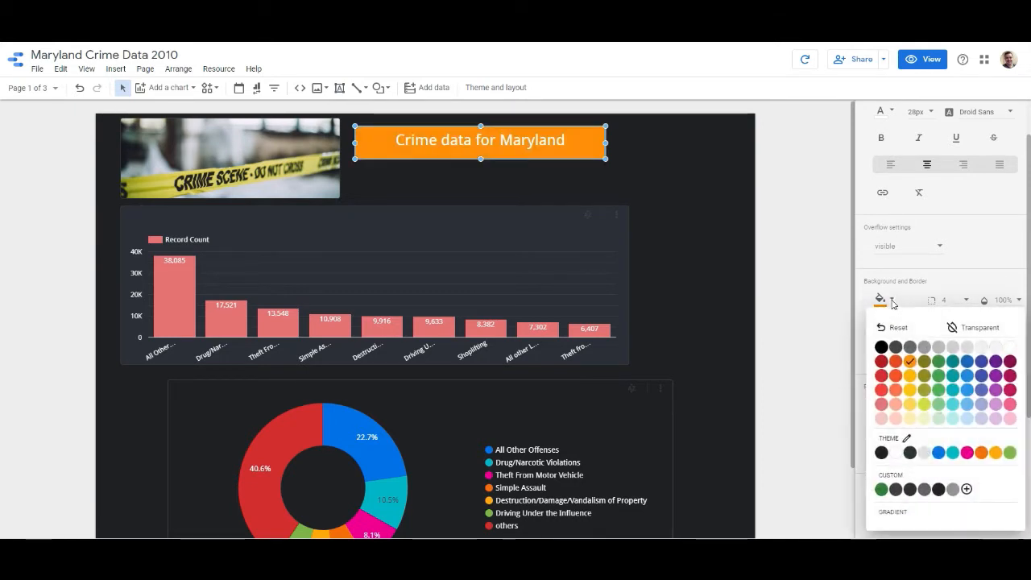
pyautogui.click(907, 438)
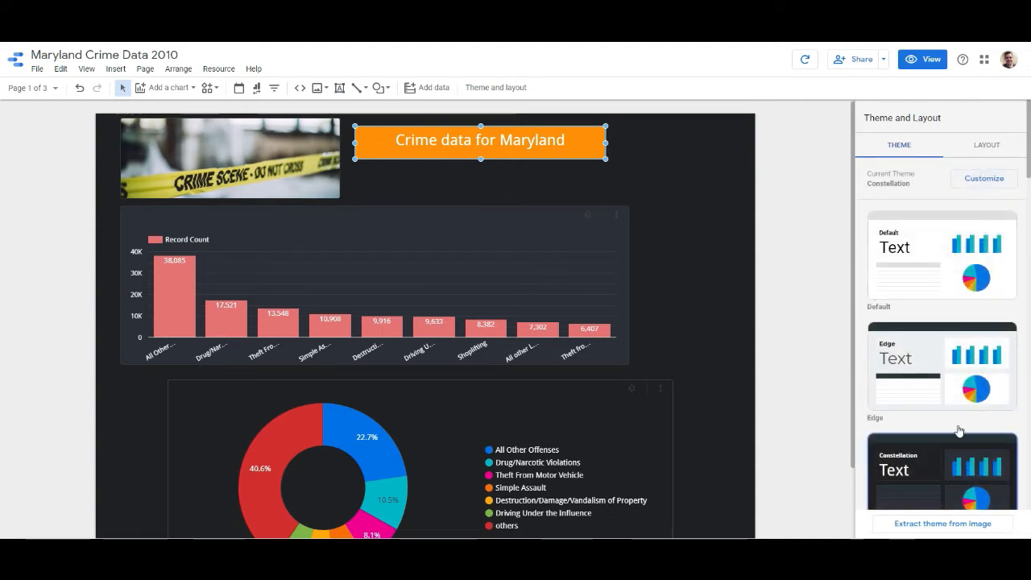
pyautogui.click(791, 243)
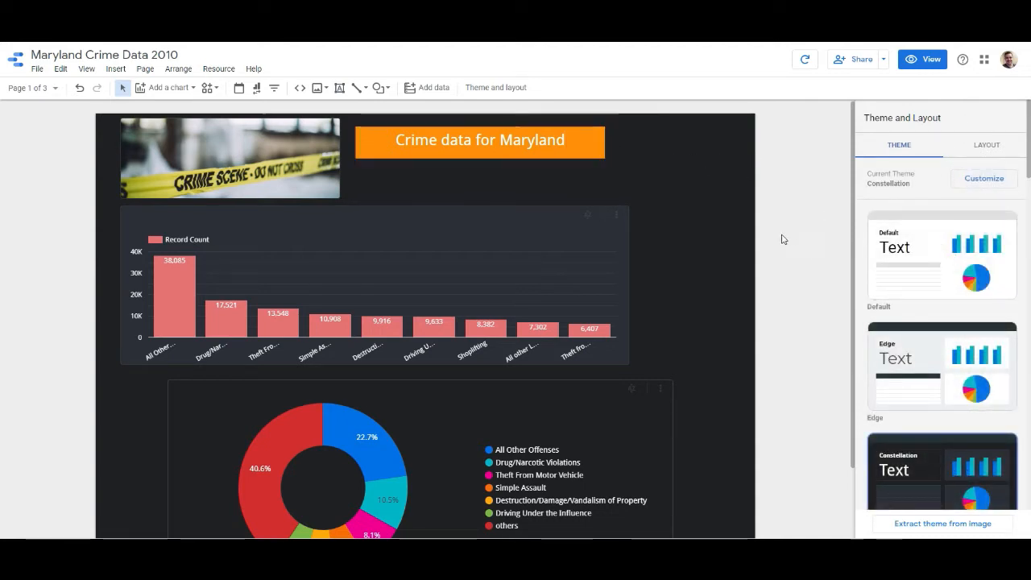
# - Fill the "Crime data for Maryland" text box with the medium grey custom colour
pyautogui.click(577, 146)
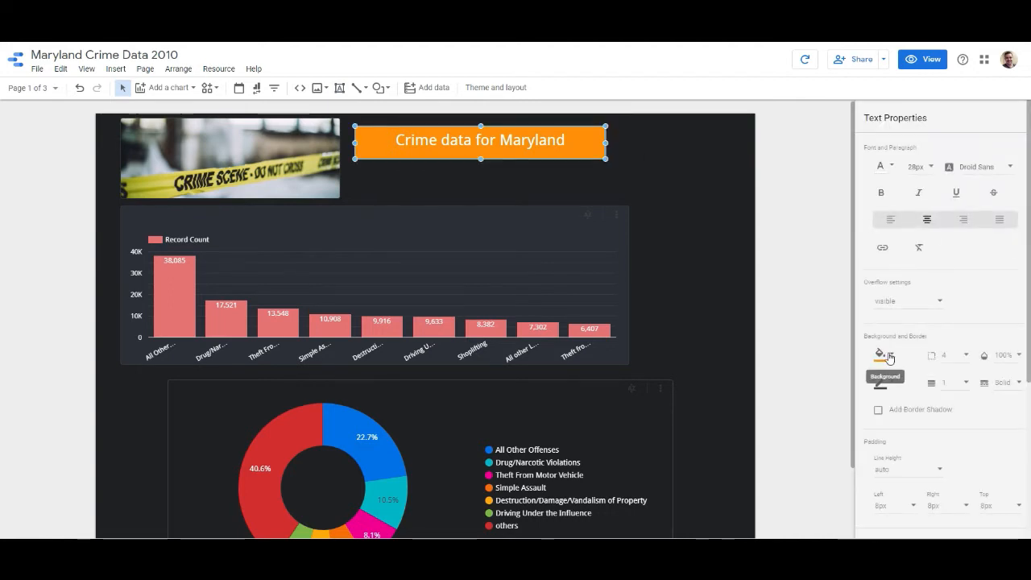
pyautogui.click(881, 353)
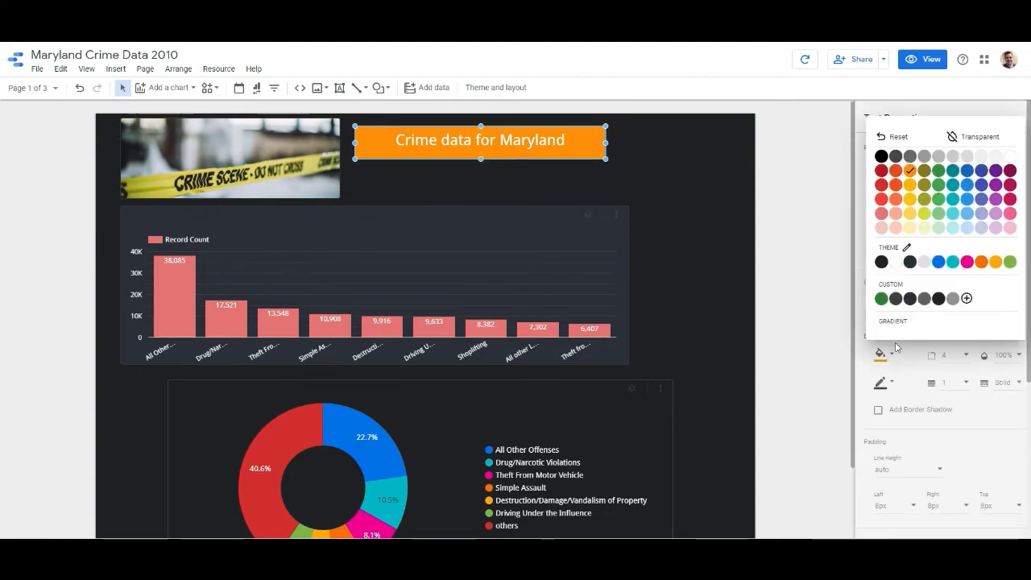
pyautogui.click(923, 300)
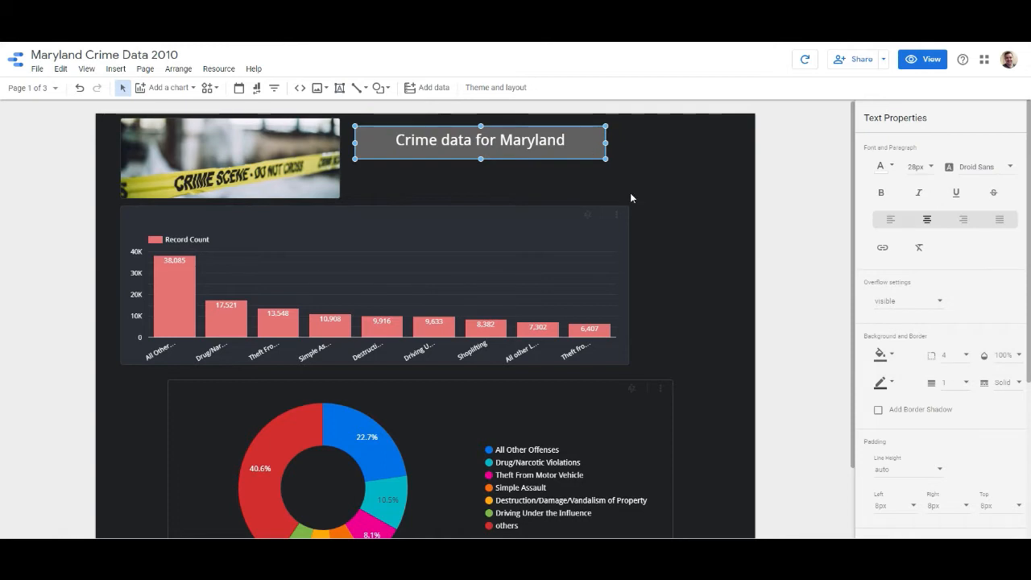
pyautogui.click(777, 199)
# - Resize the title box to be shallower and reach the bar chart's right edge, then align its top with the image's top
pyautogui.click(598, 153)
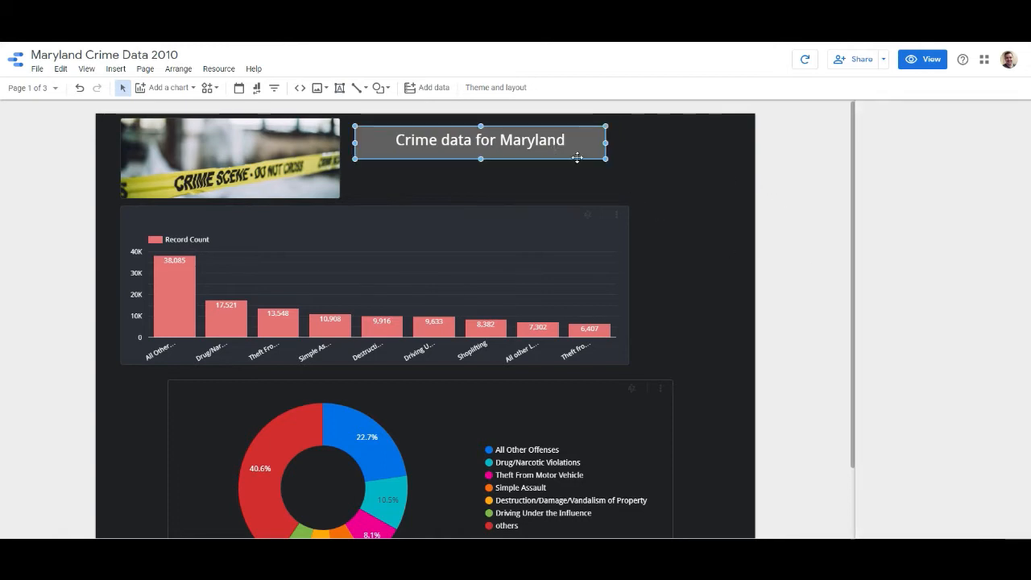
pyautogui.moveTo(605, 161); pyautogui.dragTo(630, 143)
pyautogui.click(646, 179)
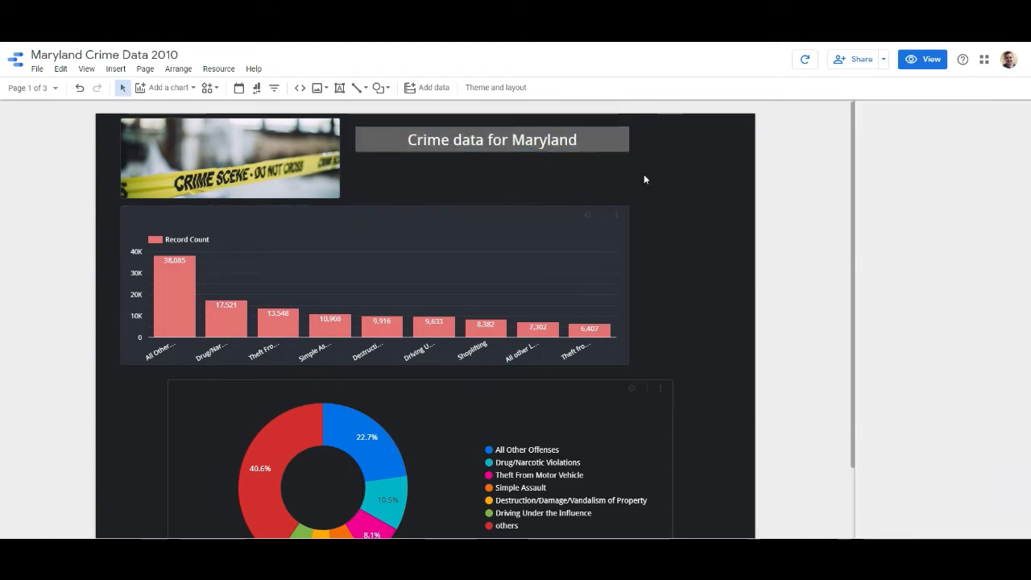
pyautogui.click(624, 141)
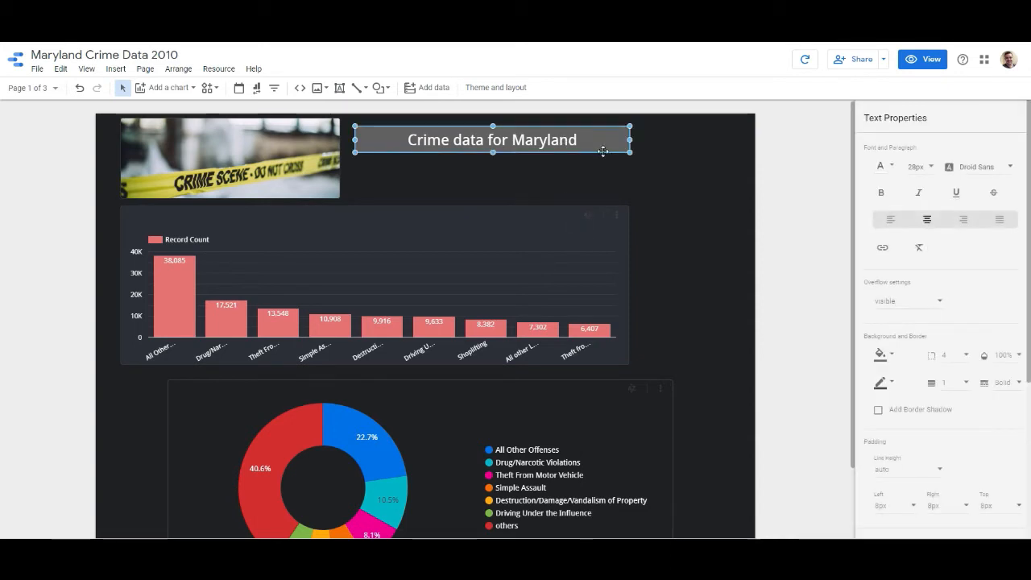
pyautogui.moveTo(604, 145)
pyautogui.mouseDown()
pyautogui.moveTo(607, 201)
pyautogui.moveTo(607, 131)
pyautogui.mouseUp()
pyautogui.click(753, 244)
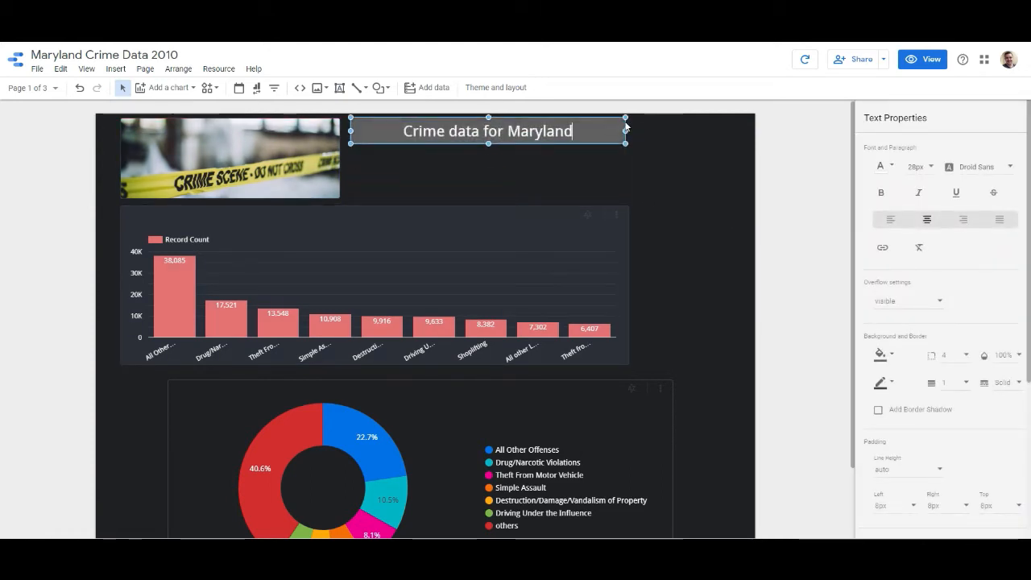
pyautogui.moveTo(624, 121); pyautogui.dragTo(629, 122)
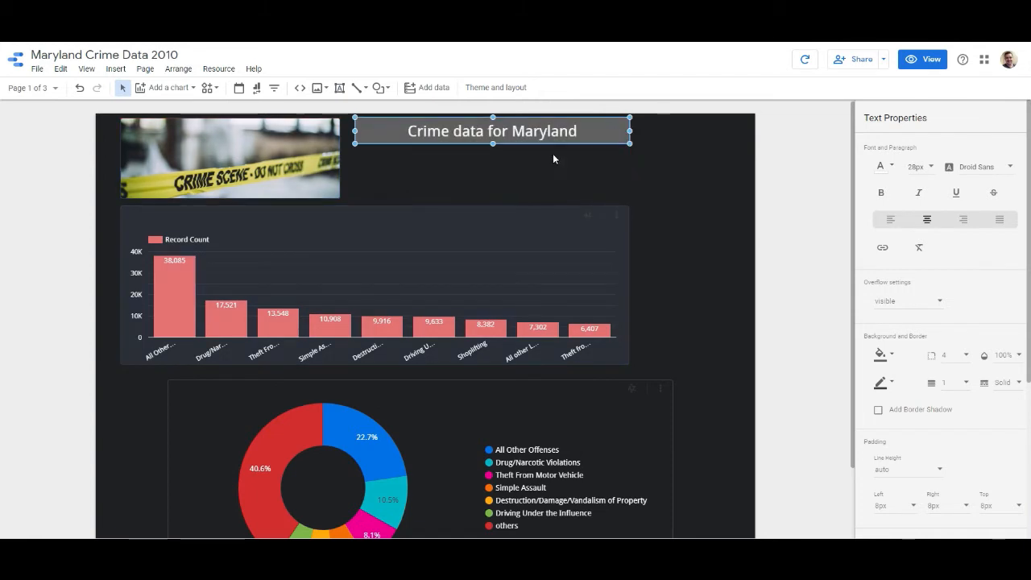
# - Duplicate the title box and place the copy directly below it, just above the bar chart
pyautogui.hotkey('ctrl', 'c')
pyautogui.hotkey('ctrl', 'v')
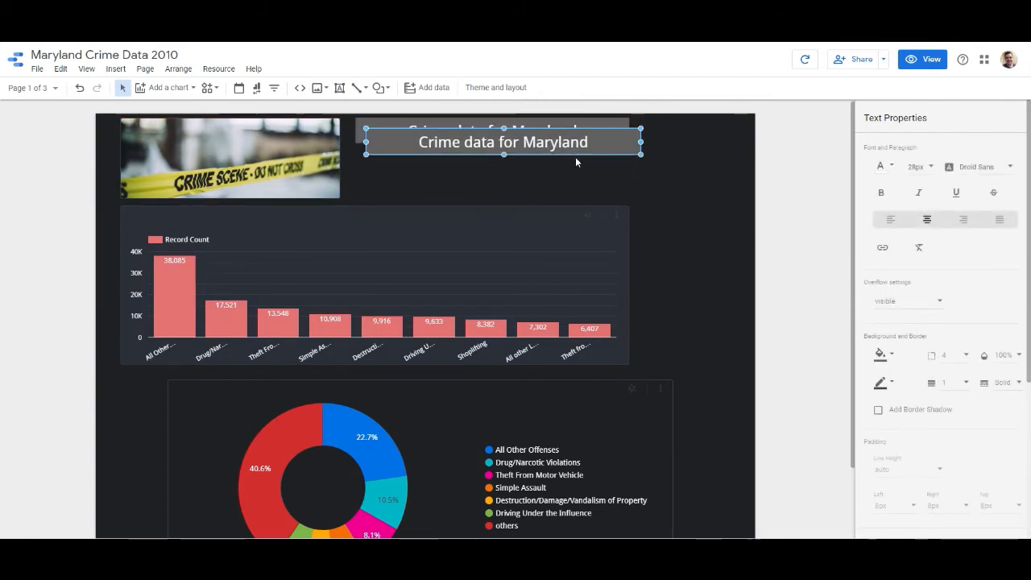
pyautogui.moveTo(578, 161); pyautogui.dragTo(571, 201)
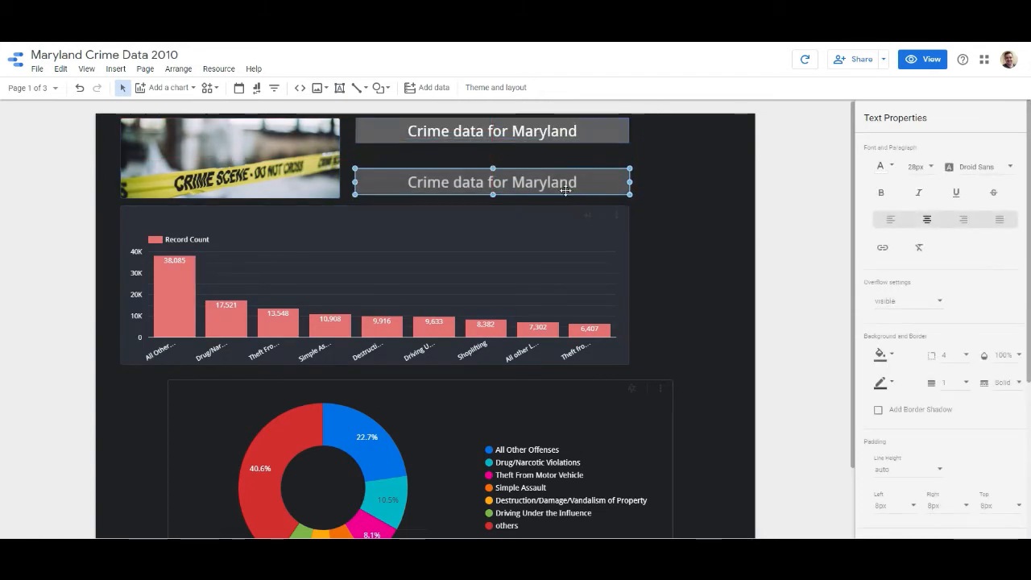
# - Replace the duplicated box's text with "Crime by Category"
pyautogui.doubleClick(551, 182)
pyautogui.write('Crim')
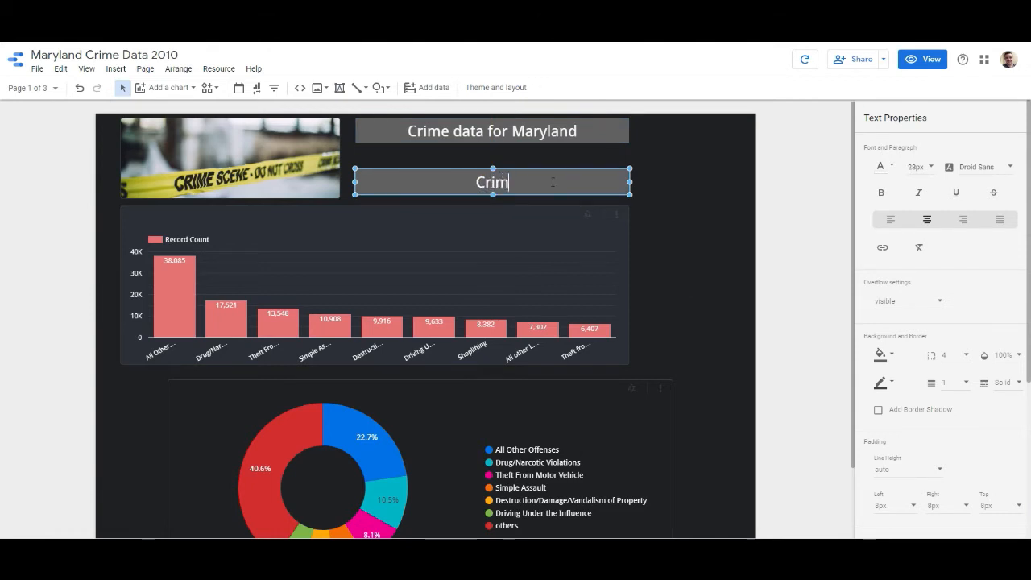
pyautogui.write('e by Categor')
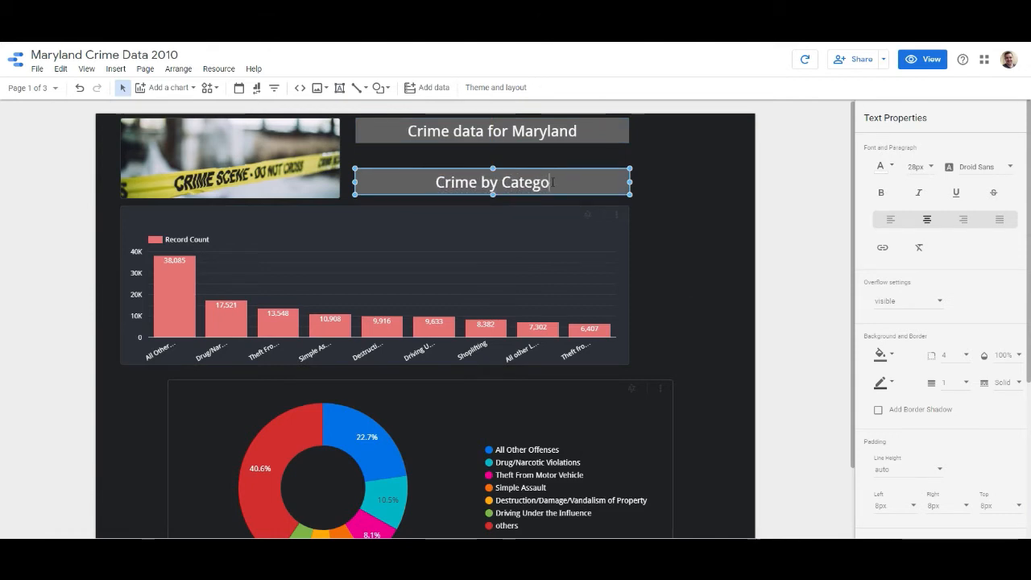
pyautogui.press('BackSpace')
pyautogui.press('BackSpace')
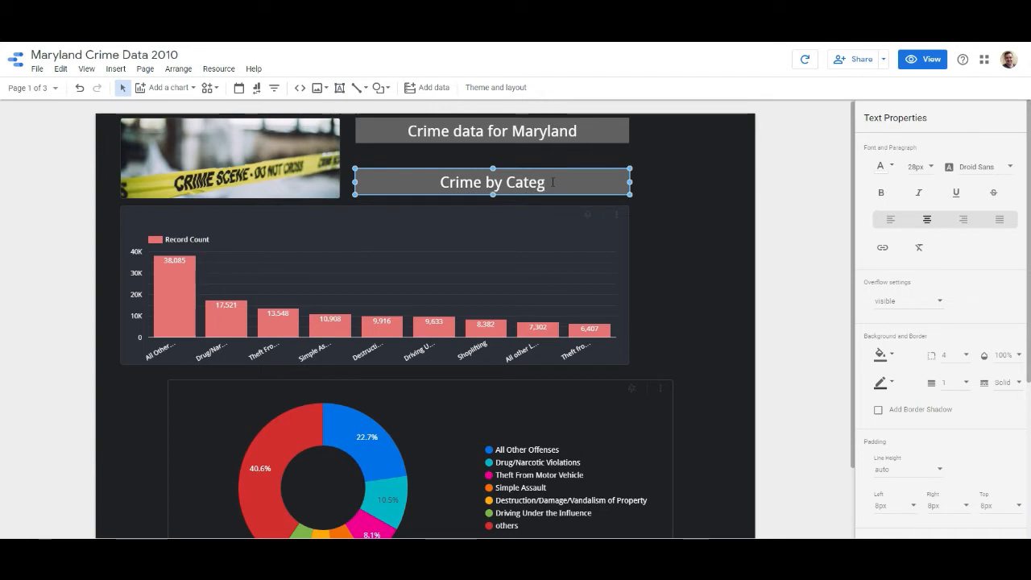
pyautogui.write('ory')
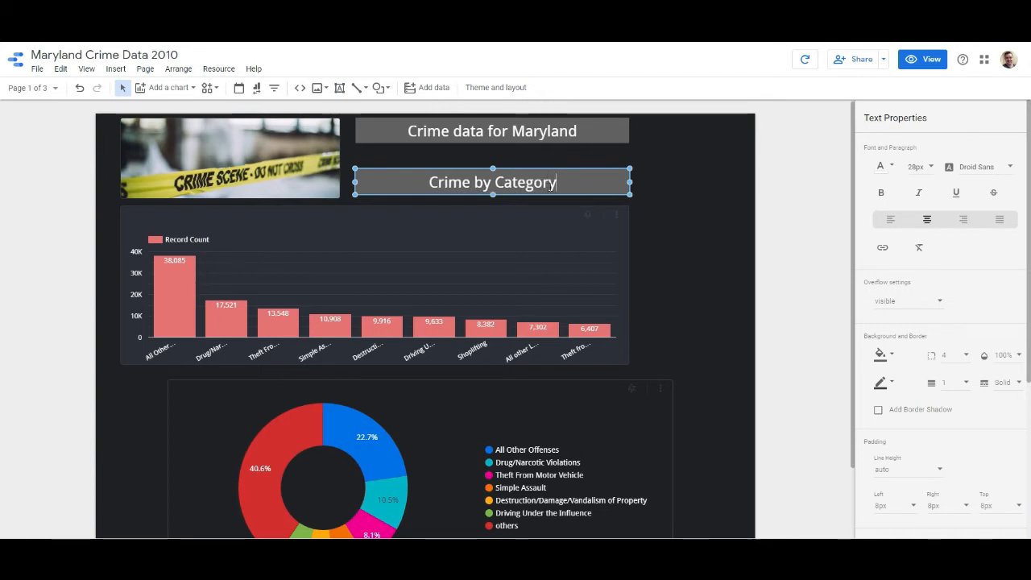
pyautogui.click(812, 208)
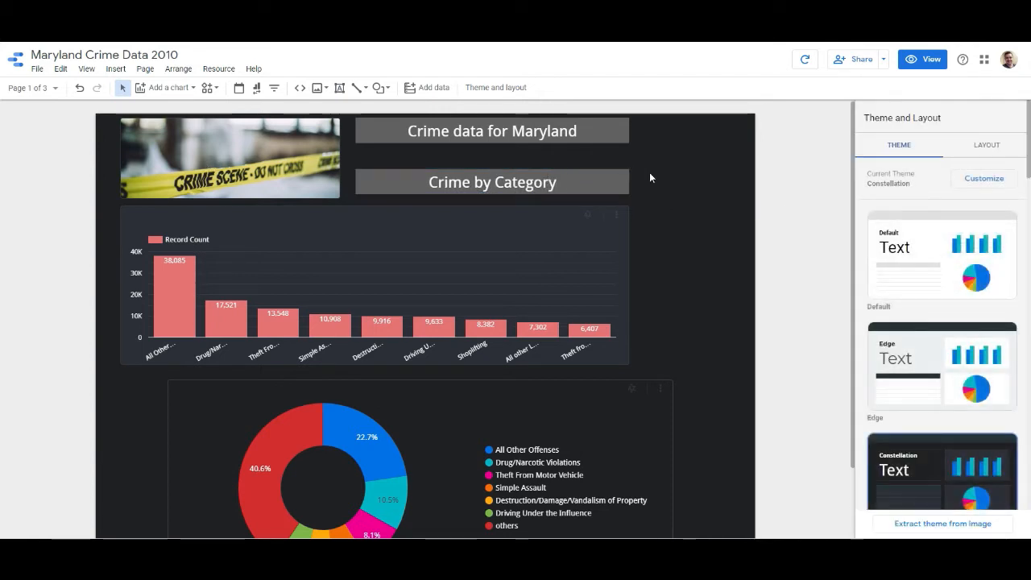
# - Copy the "Crime by Category" box to the Crime Type Overview 2 page and place it above the treemap
pyautogui.moveTo(644, 165); pyautogui.dragTo(352, 200)
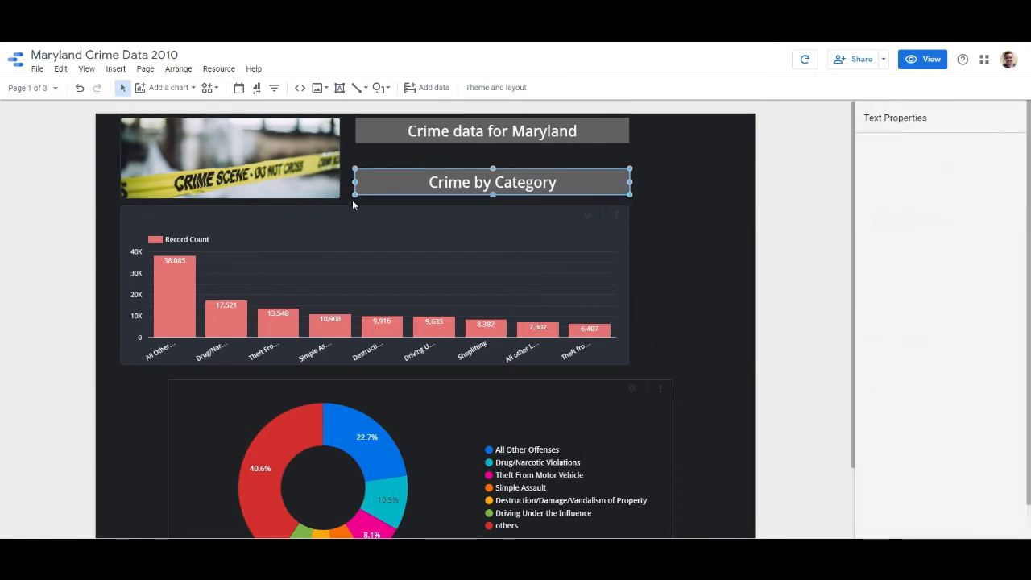
pyautogui.click(31, 88)
pyautogui.click(65, 160)
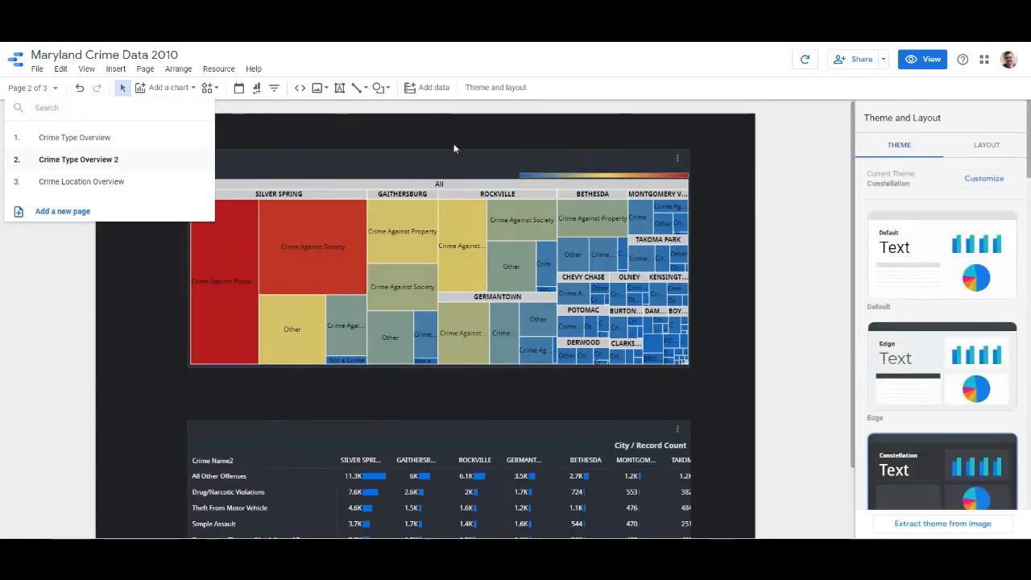
pyautogui.hotkey('ctrl', 'v')
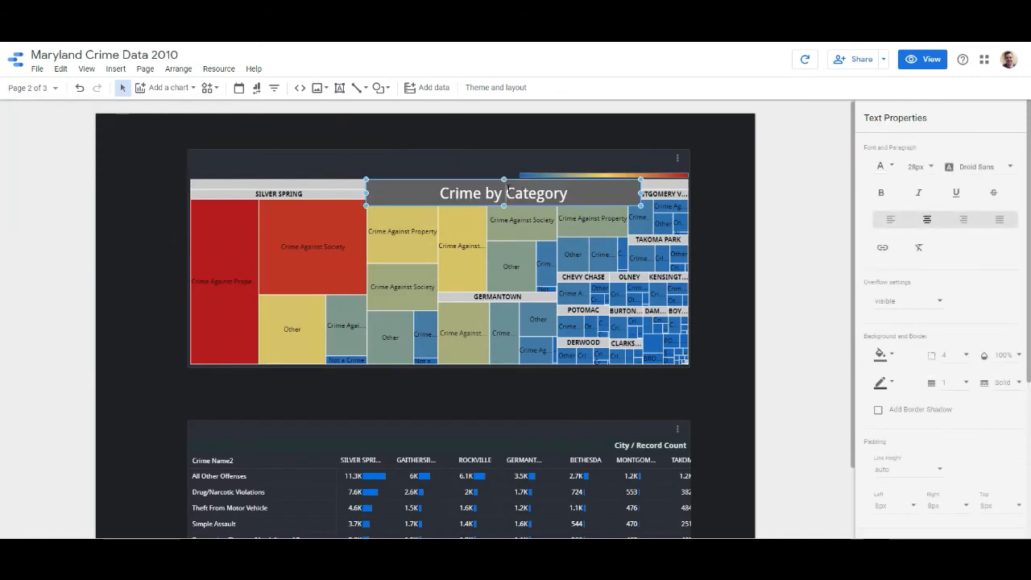
pyautogui.moveTo(519, 179); pyautogui.dragTo(457, 123)
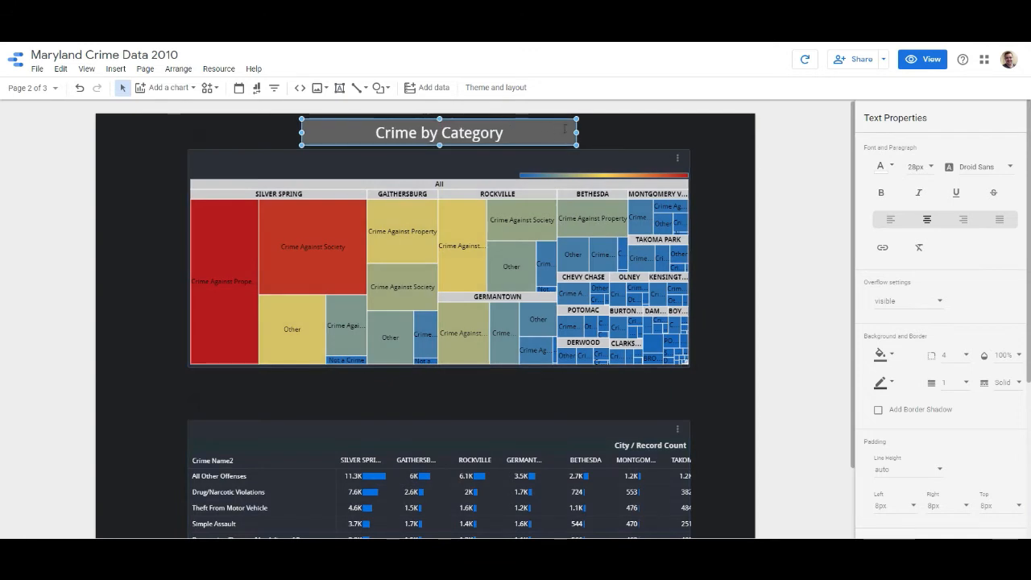
# - Widen the heading box to span both edges of the treemap and change its text to "Crime by Treemap"
pyautogui.moveTo(575, 132); pyautogui.dragTo(691, 132)
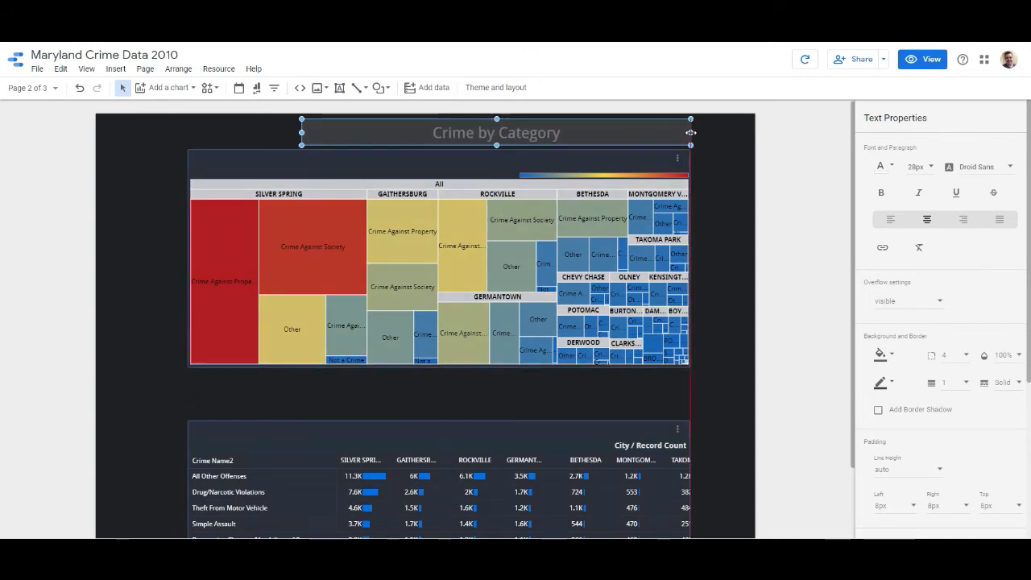
pyautogui.moveTo(301, 132); pyautogui.dragTo(186, 132)
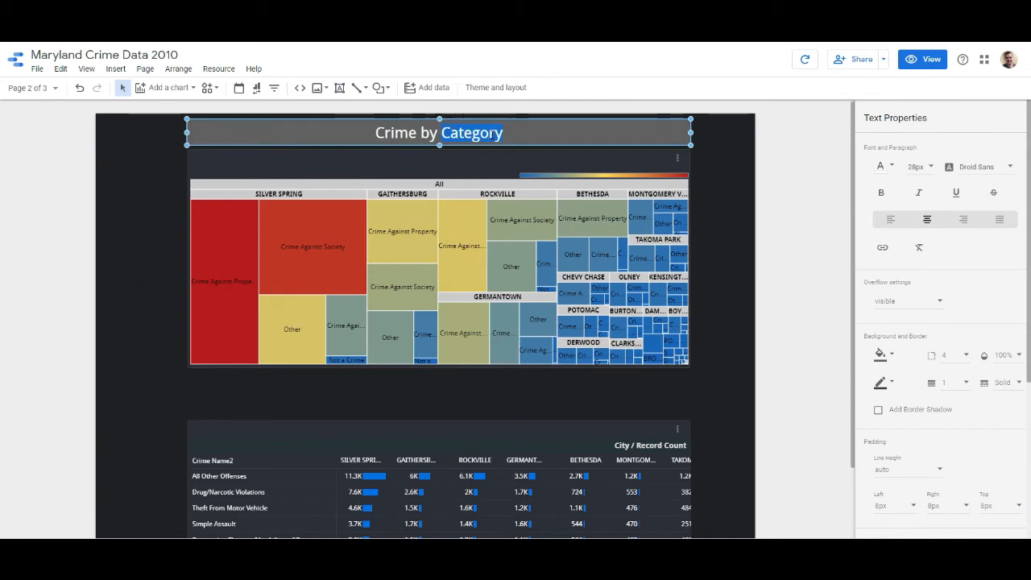
pyautogui.write('Treemap')
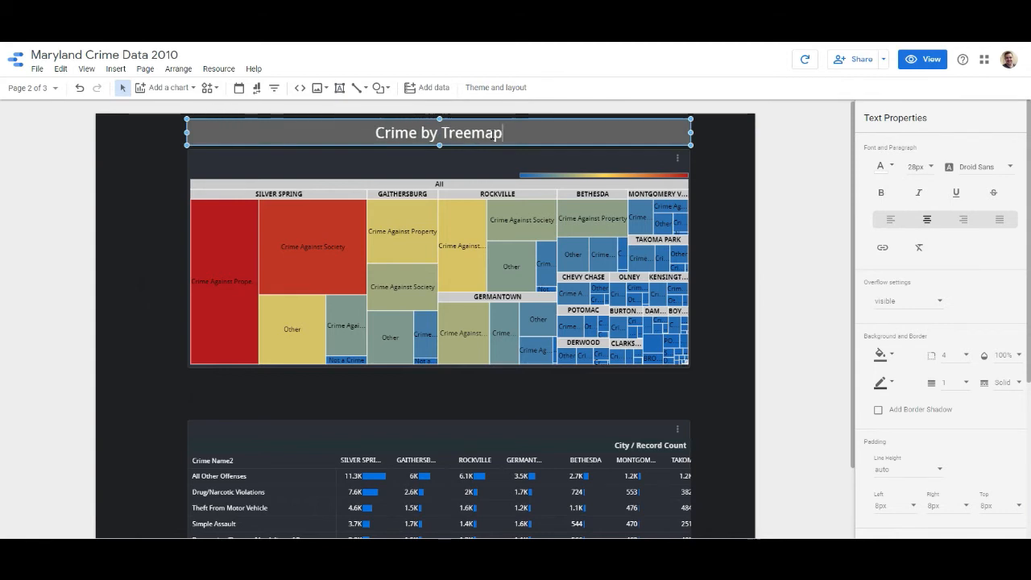
pyautogui.click(135, 329)
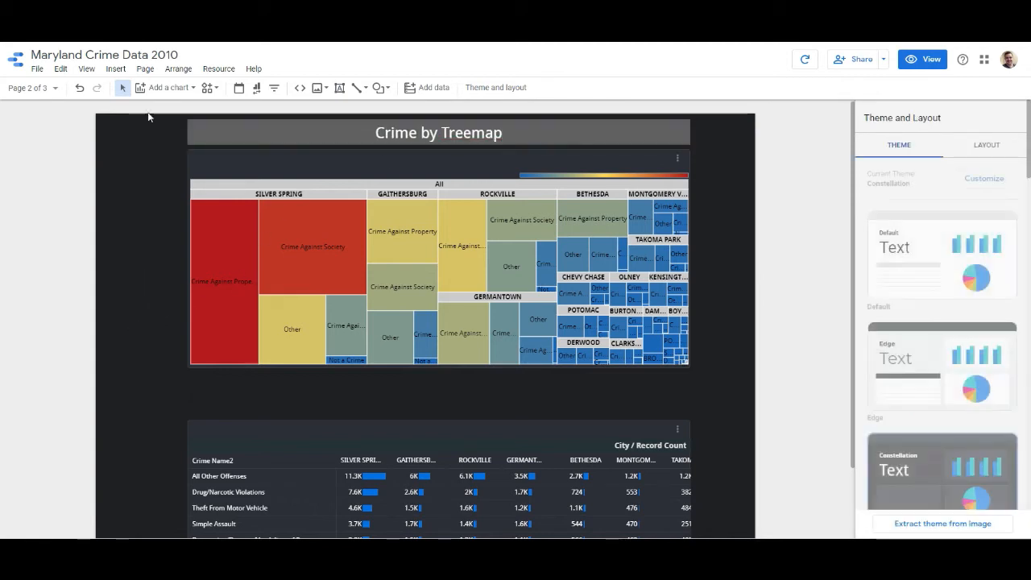
# - Paste a copy of the "Crime by Category" heading box onto the Crime Location Overview page
pyautogui.click(36, 87)
pyautogui.click(61, 184)
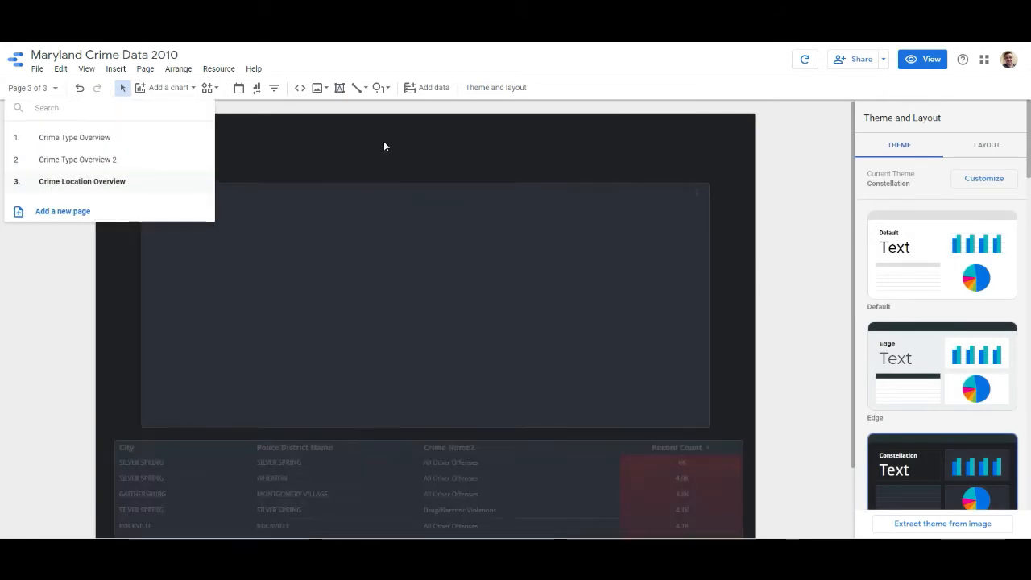
pyautogui.hotkey('ctrl', 'v')
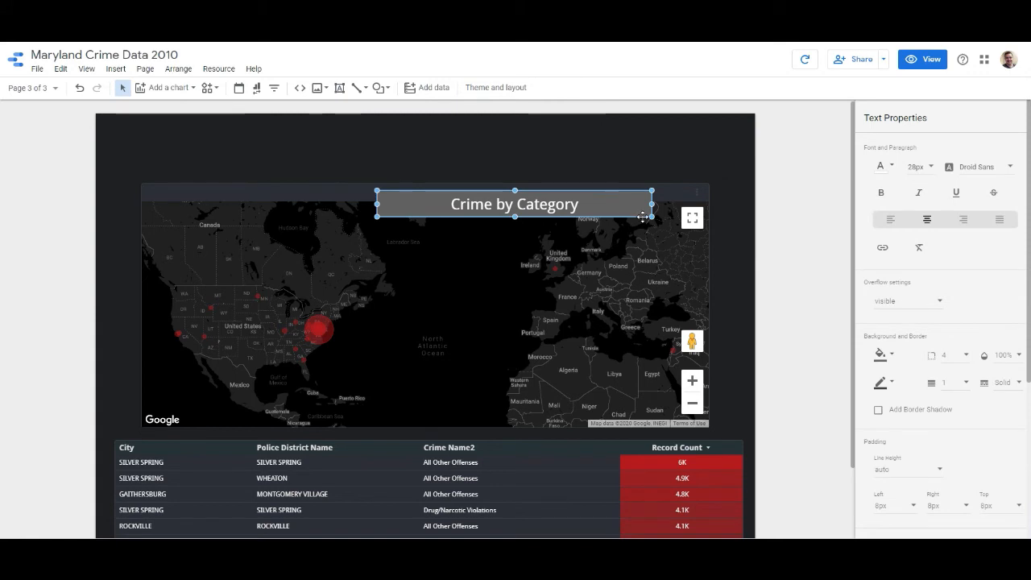
pyautogui.moveTo(643, 219); pyautogui.dragTo(603, 203)
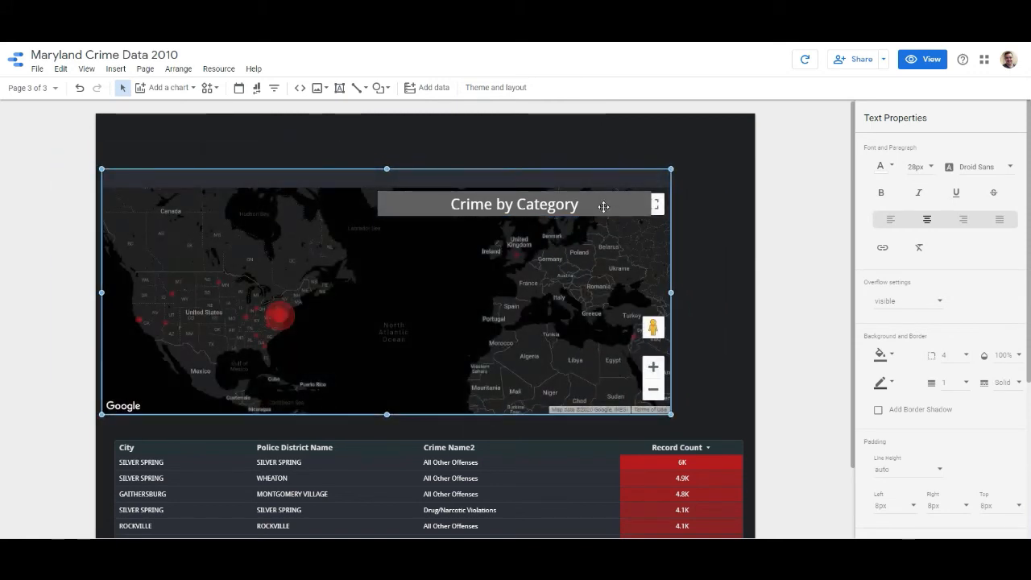
pyautogui.click(618, 209)
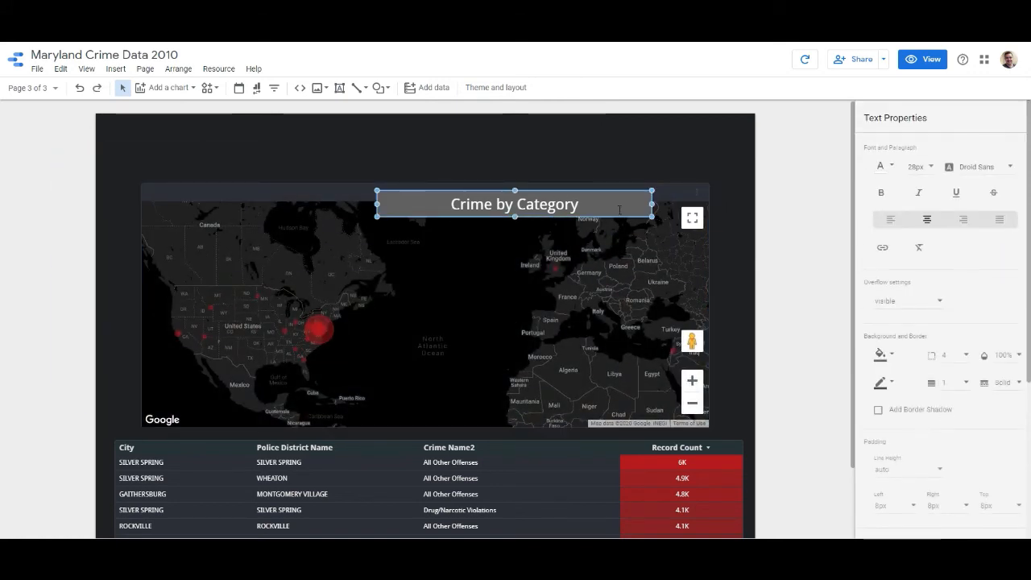
# - Move the pasted heading box up and to the left so it sits just above the map
pyautogui.press('Up')
pyautogui.press('Up')
pyautogui.press('Up')
pyautogui.press('Up')
pyautogui.press('Up')
pyautogui.press('Up')
pyautogui.press('Left')
pyautogui.press('Left')
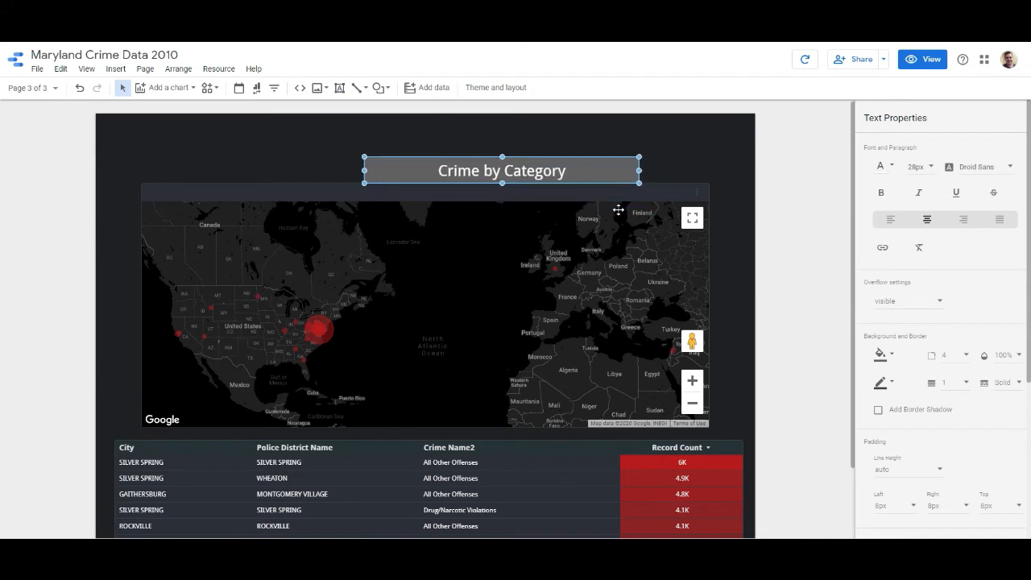
pyautogui.press('Up')
pyautogui.press('Left')
pyautogui.press('Left')
pyautogui.press('Left')
pyautogui.press('Left')
pyautogui.press('Left')
pyautogui.press('Left')
pyautogui.press('Left')
pyautogui.press('Left')
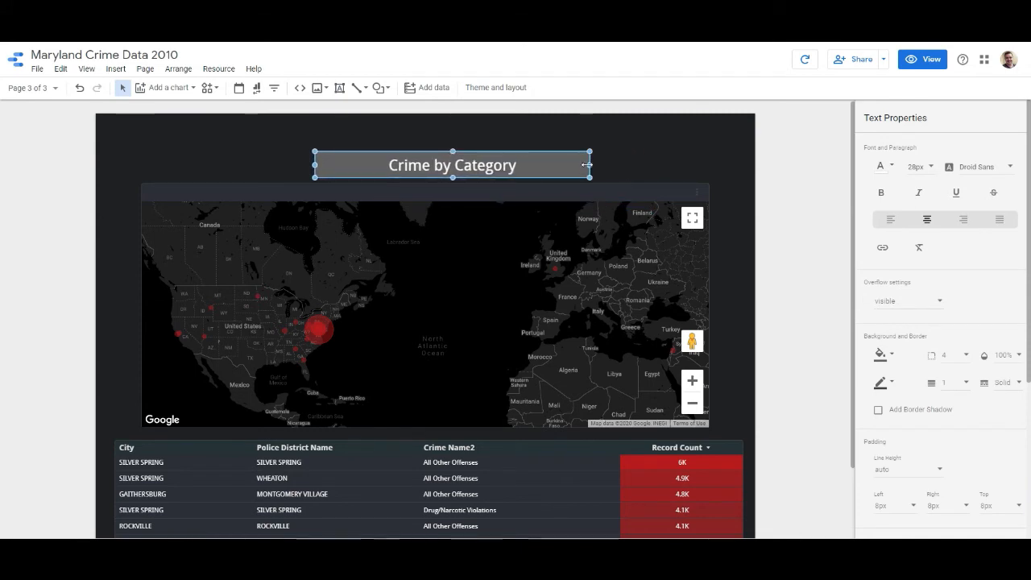
# - Widen the heading box to match both edges of the map and change its text to "Crime by City Distribution"
pyautogui.moveTo(587, 164); pyautogui.dragTo(710, 165)
pyautogui.moveTo(314, 165); pyautogui.dragTo(140, 165)
pyautogui.write('City Ds')
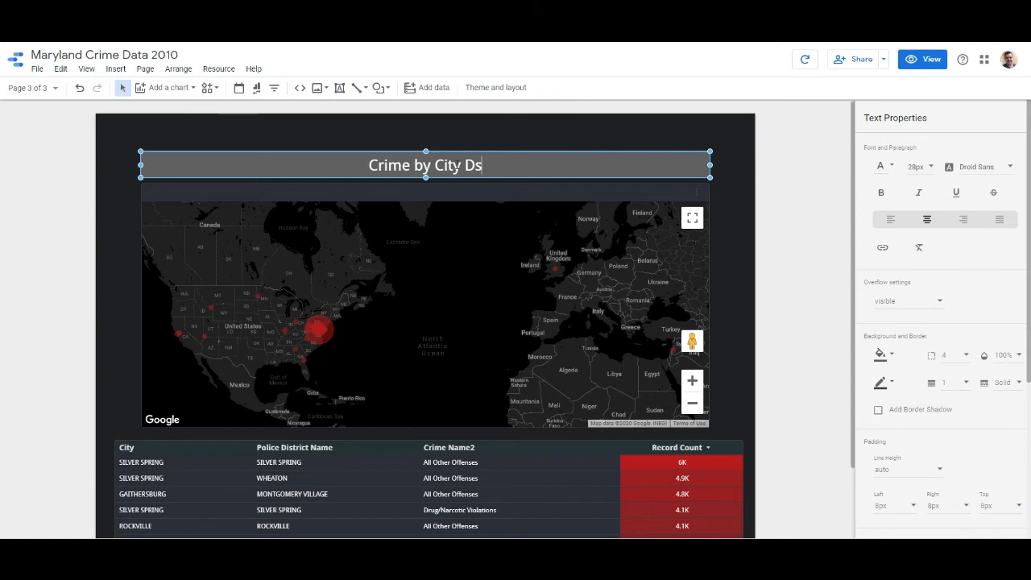
pyautogui.press('BackSpace')
pyautogui.write('istribution')
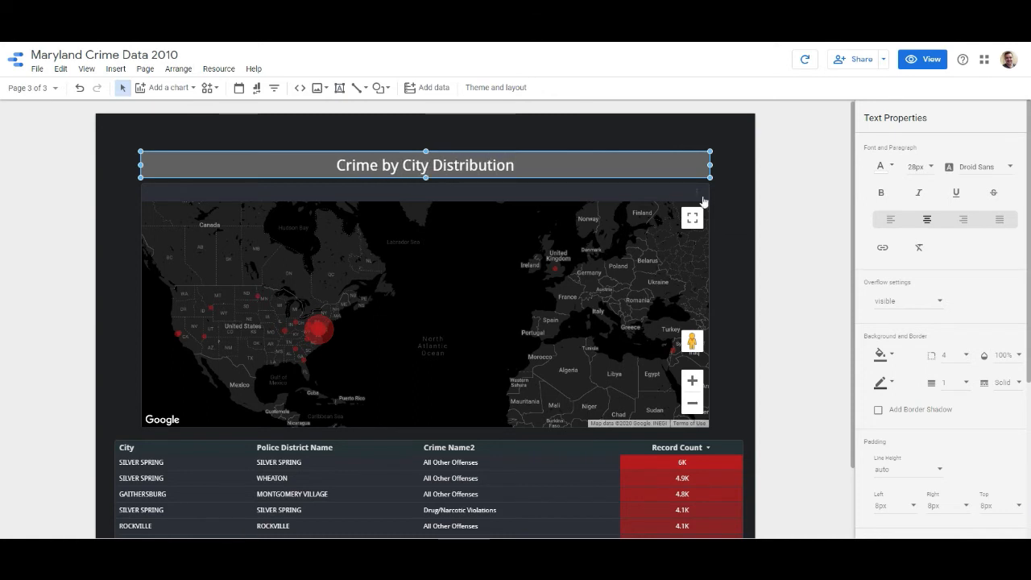
pyautogui.click(834, 221)
# - Preview the report in view mode and examine the headings and charts on all three pages
pyautogui.scroll(-3, 834, 222)
pyautogui.scroll(2, 834, 222)
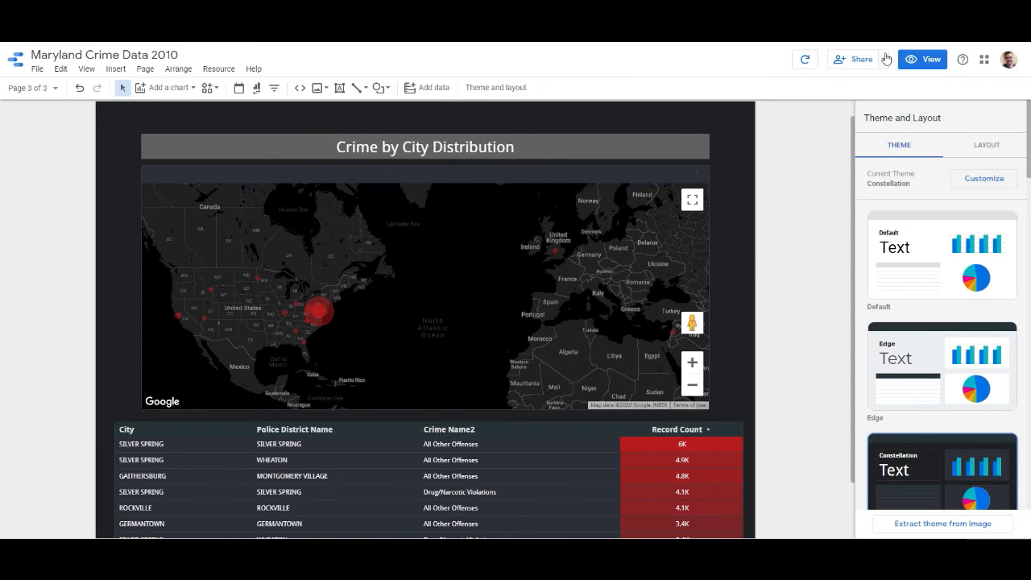
pyautogui.click(926, 60)
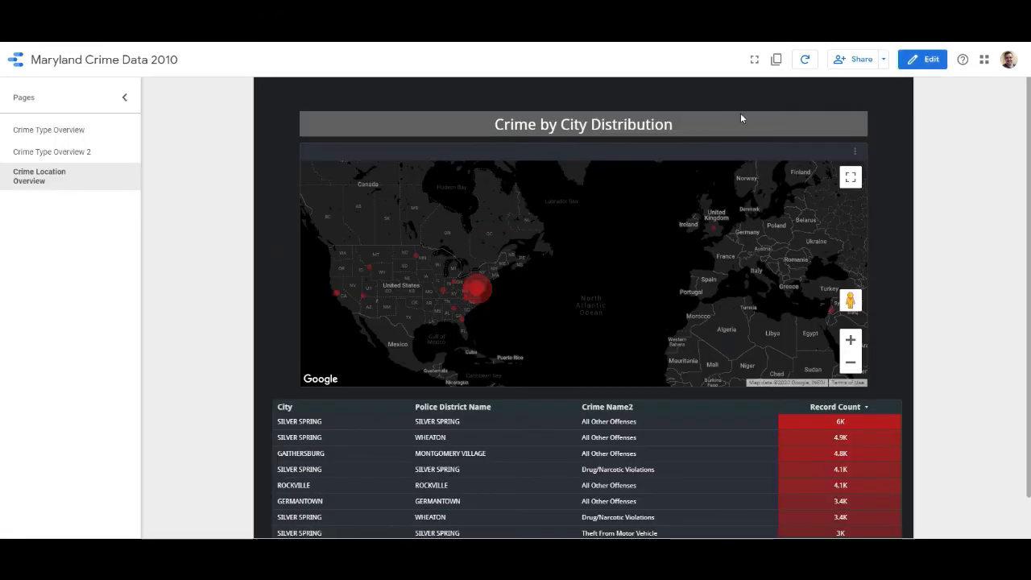
pyautogui.click(103, 135)
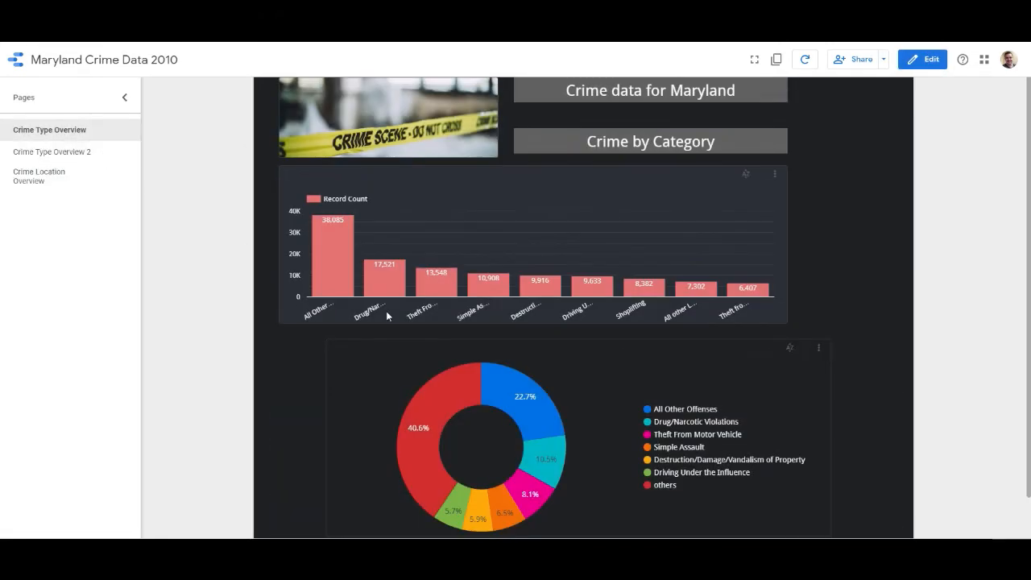
pyautogui.scroll(1, 339, 183)
pyautogui.scroll(-2, 860, 479)
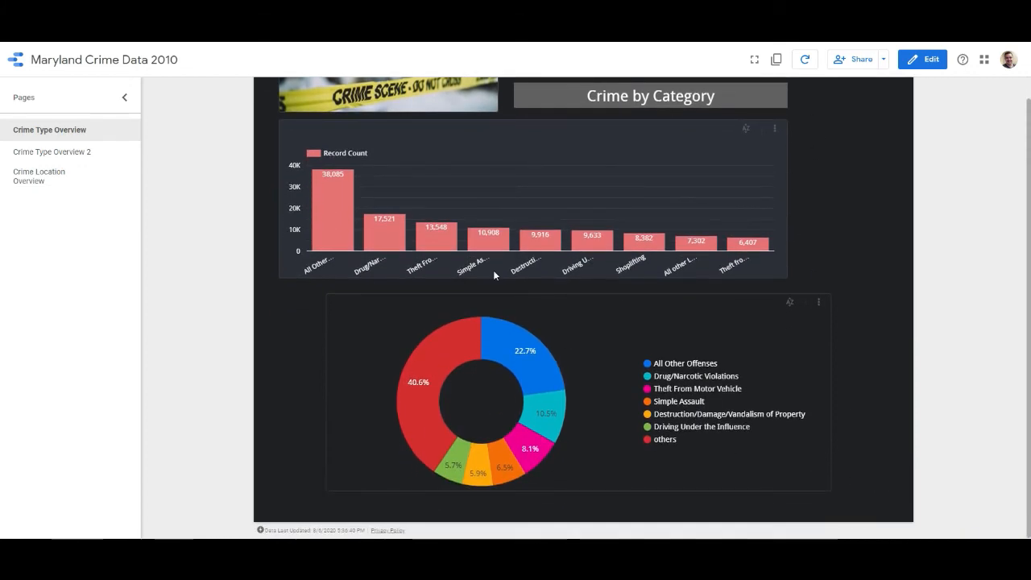
pyautogui.scroll(2, 563, 354)
pyautogui.click(89, 164)
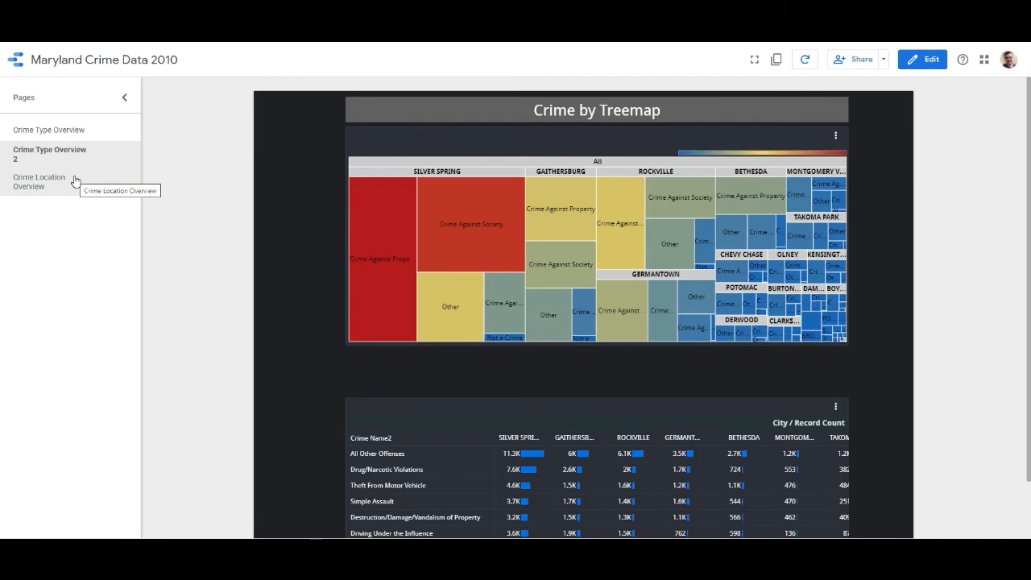
pyautogui.click(75, 181)
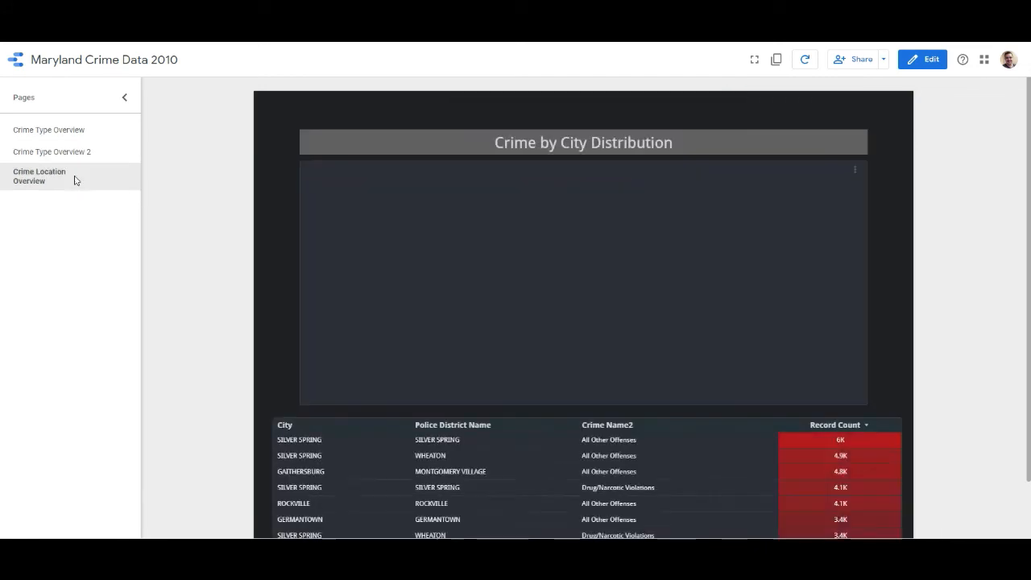
pyautogui.click(83, 134)
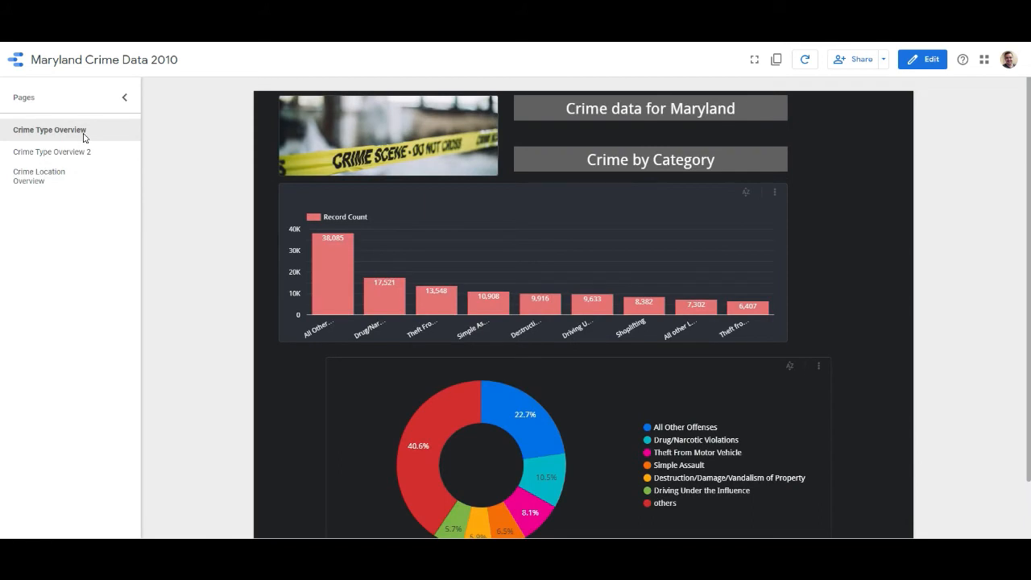
pyautogui.click(66, 161)
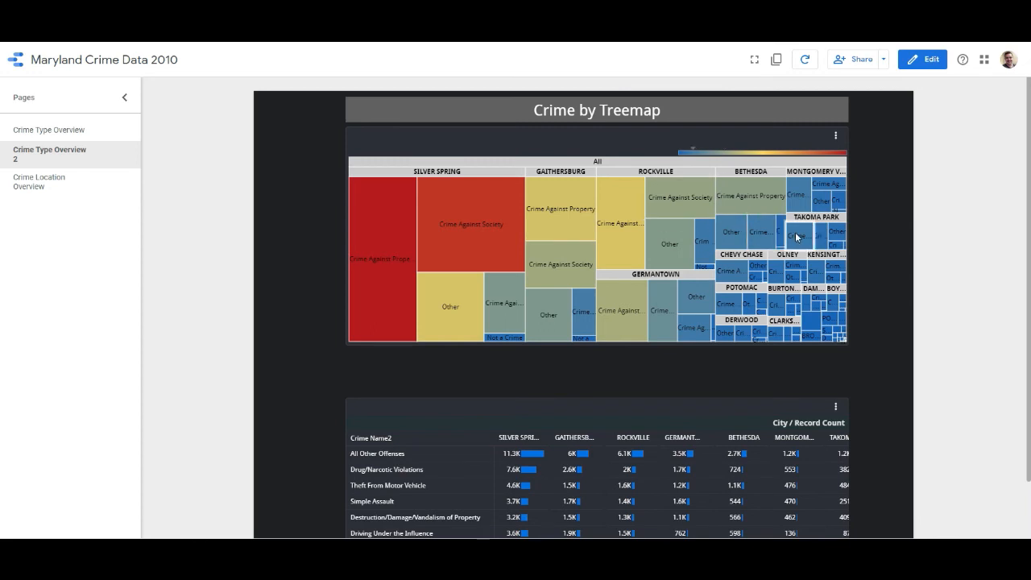
pyautogui.moveTo(765, 246)
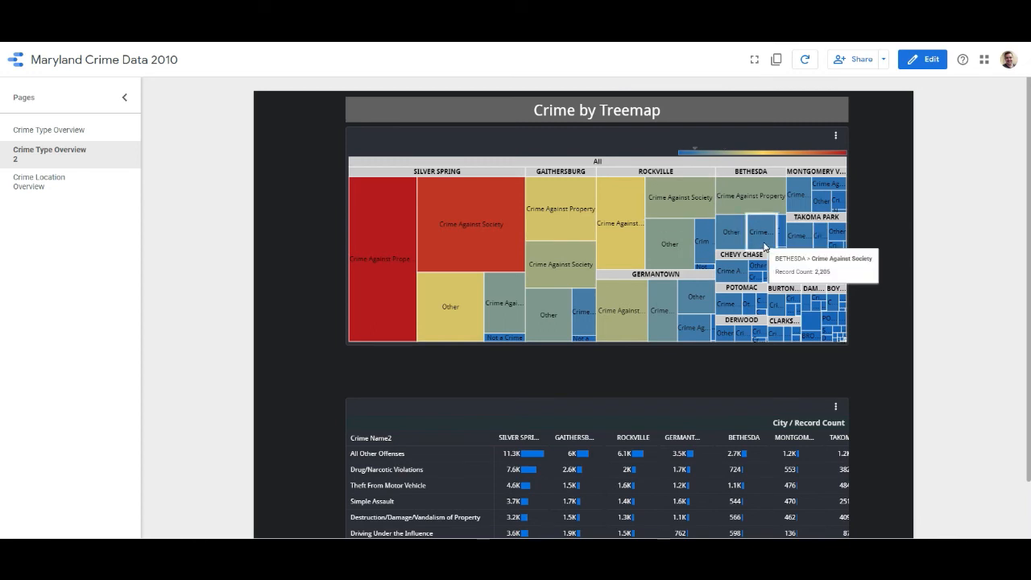
# - Look at the options for sharing the report with other people, and close them without sending an invitation
pyautogui.click(883, 60)
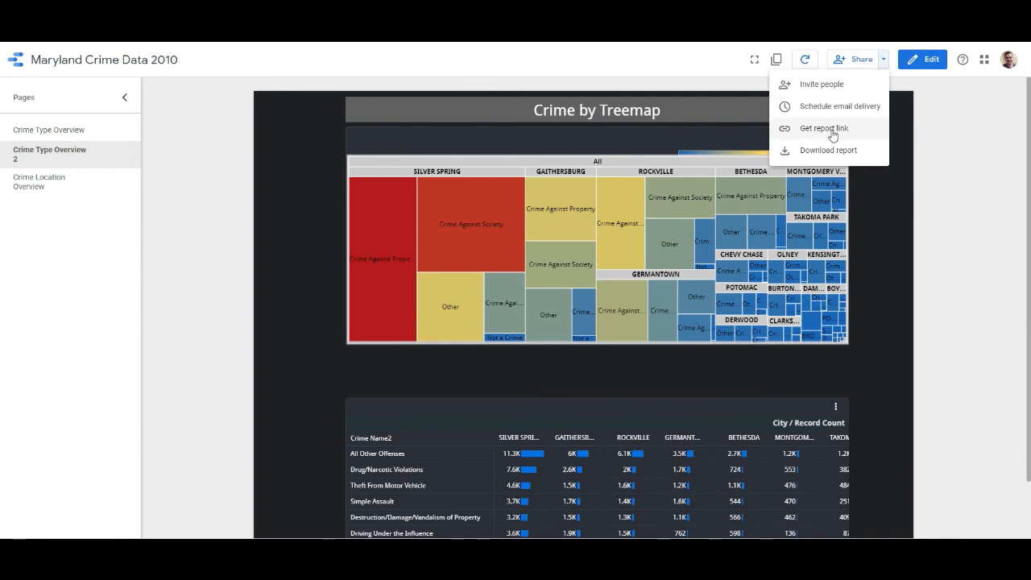
pyautogui.click(856, 68)
pyautogui.click(857, 66)
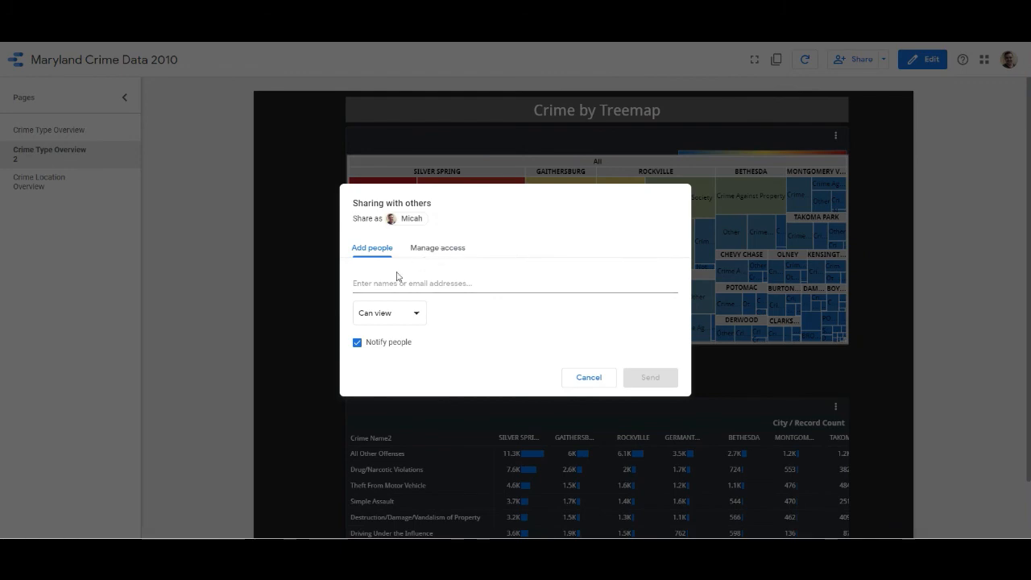
pyautogui.click(589, 378)
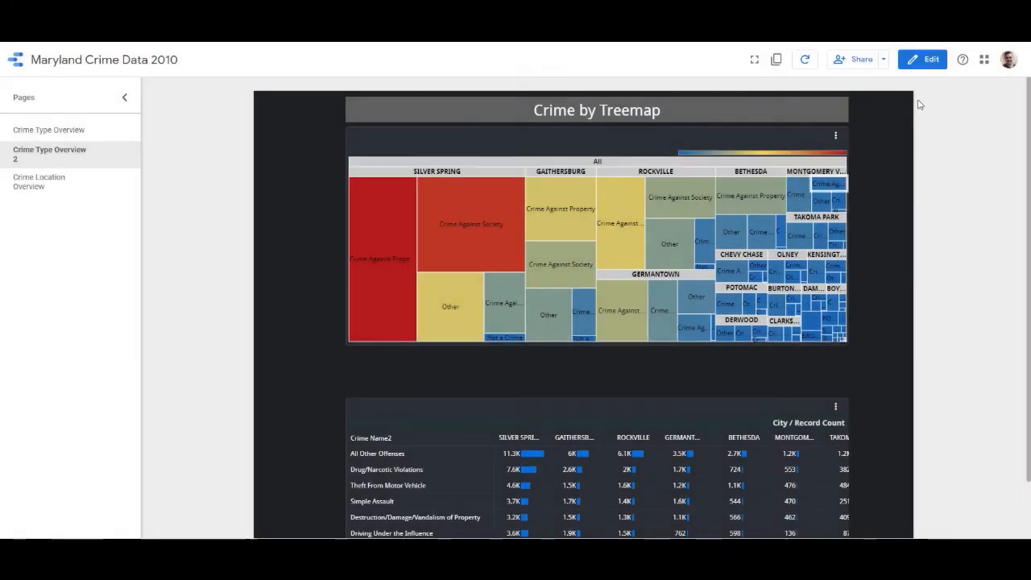
# - Download all pages of the report as a PDF and dismiss the download scanning banner
pyautogui.click(883, 60)
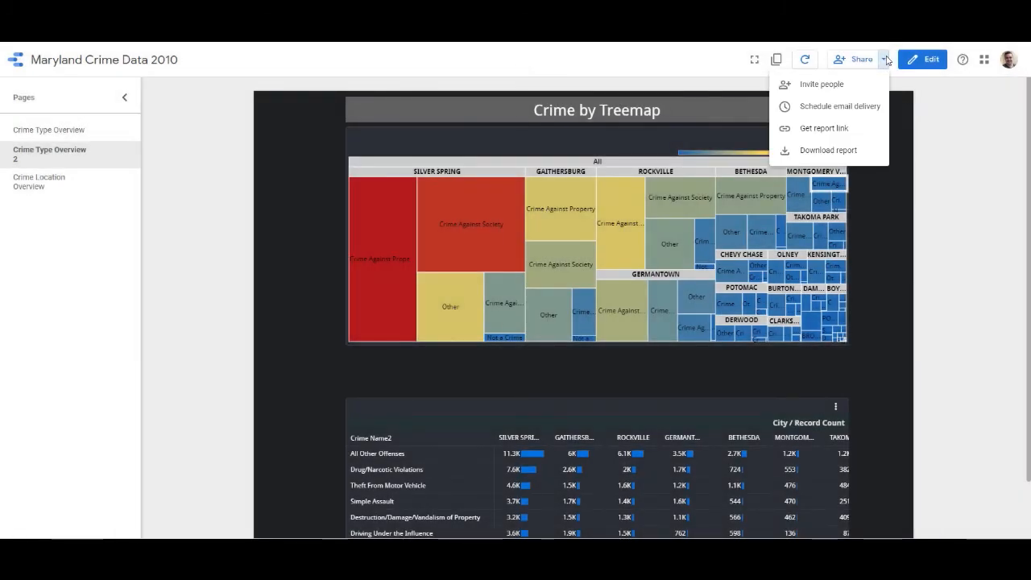
pyautogui.click(840, 150)
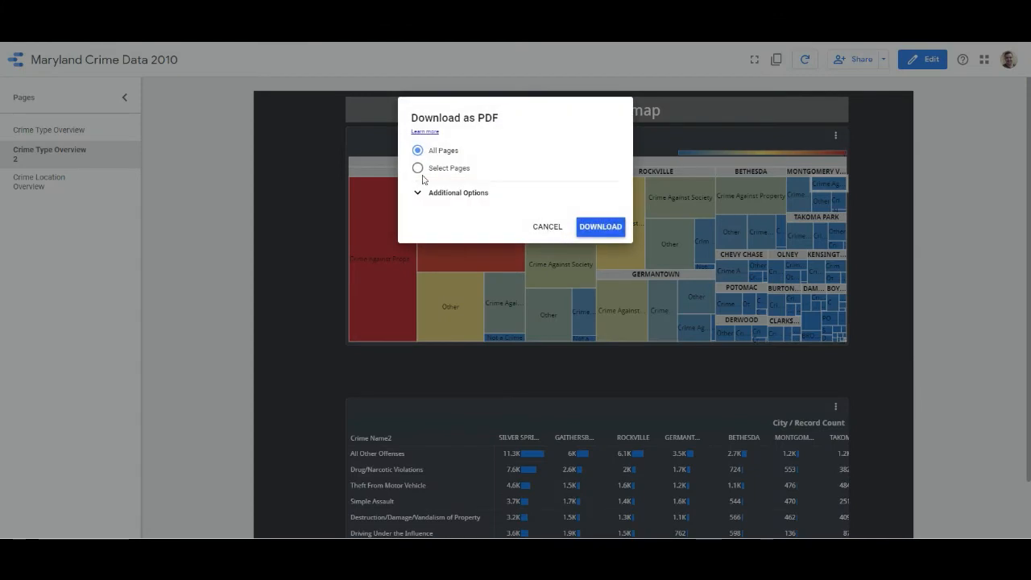
pyautogui.click(599, 225)
pyautogui.moveTo(598, 225)
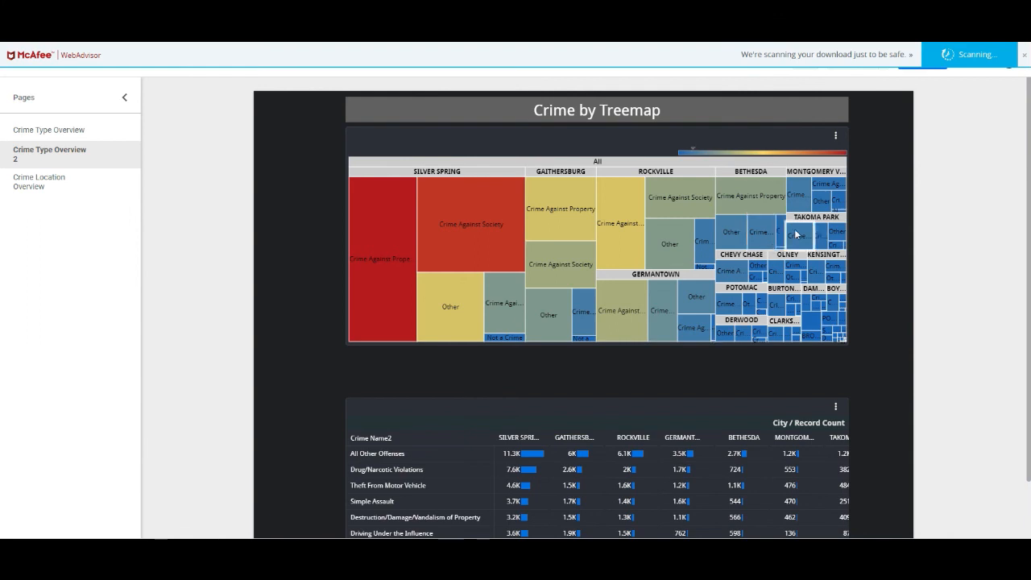
pyautogui.click(1020, 56)
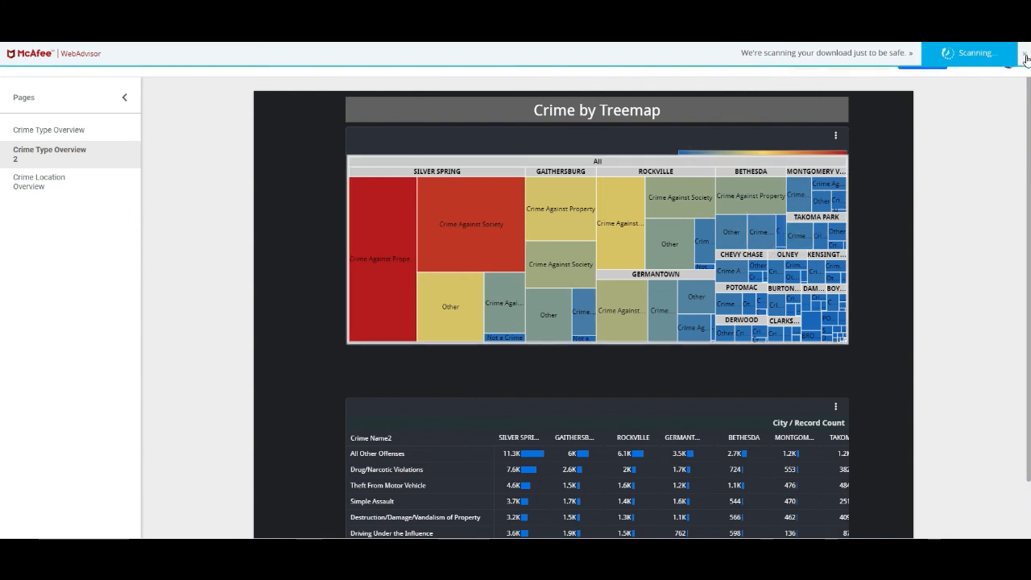